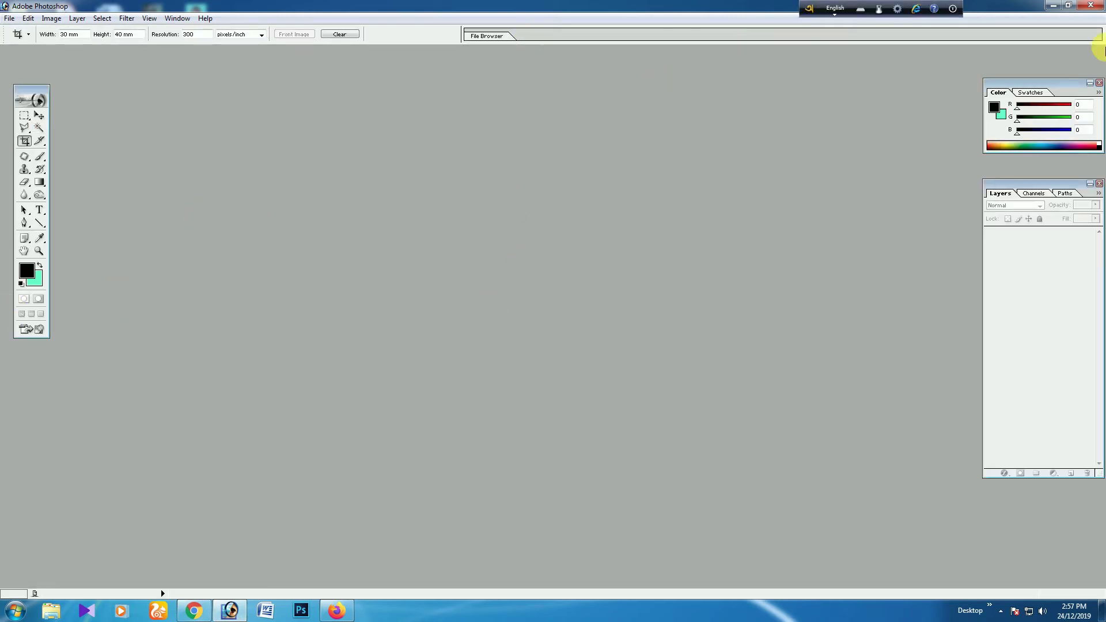
- Open the photo 20180322_193209 (2) from the desktop and maximize its document window
{"action": "left_click", "coordinate": [10, 21]}
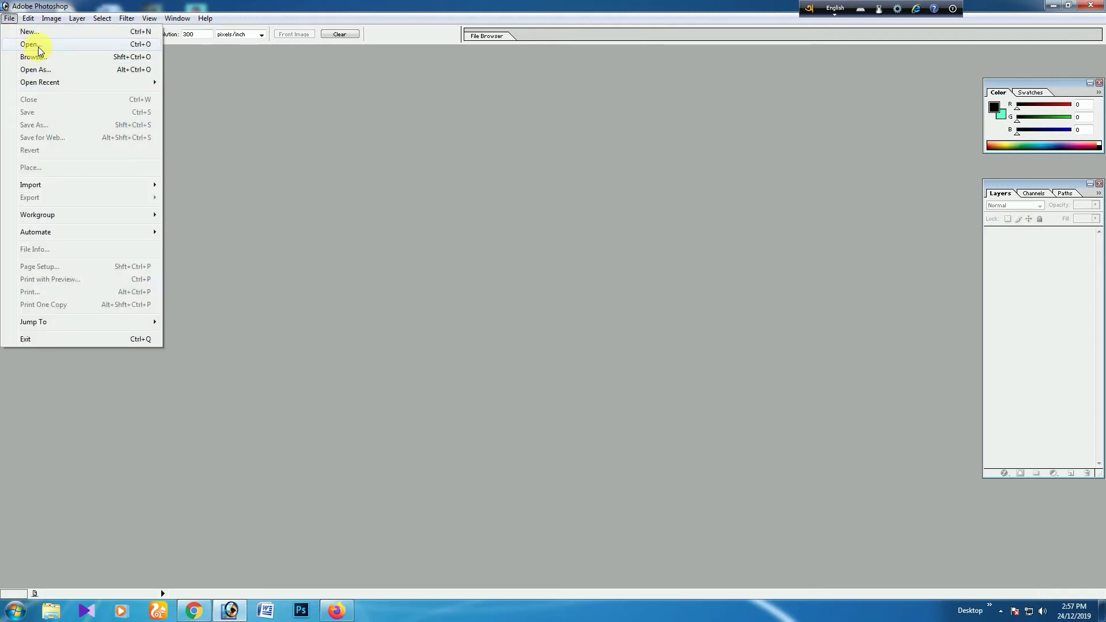
{"action": "left_click", "coordinate": [405, 175]}
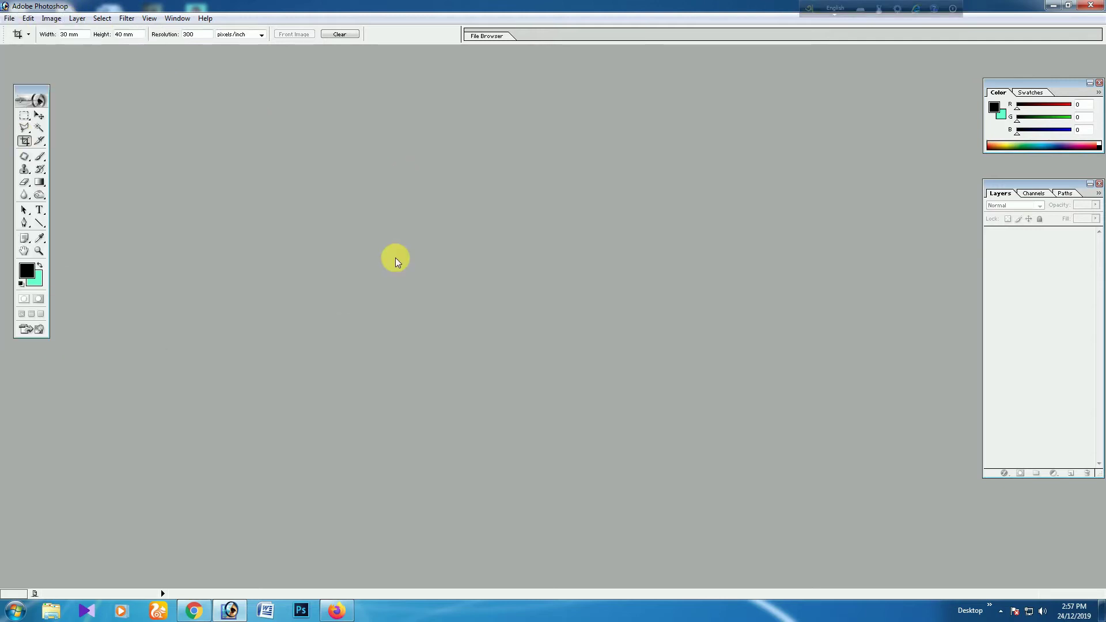
{"action": "left_click", "coordinate": [10, 18]}
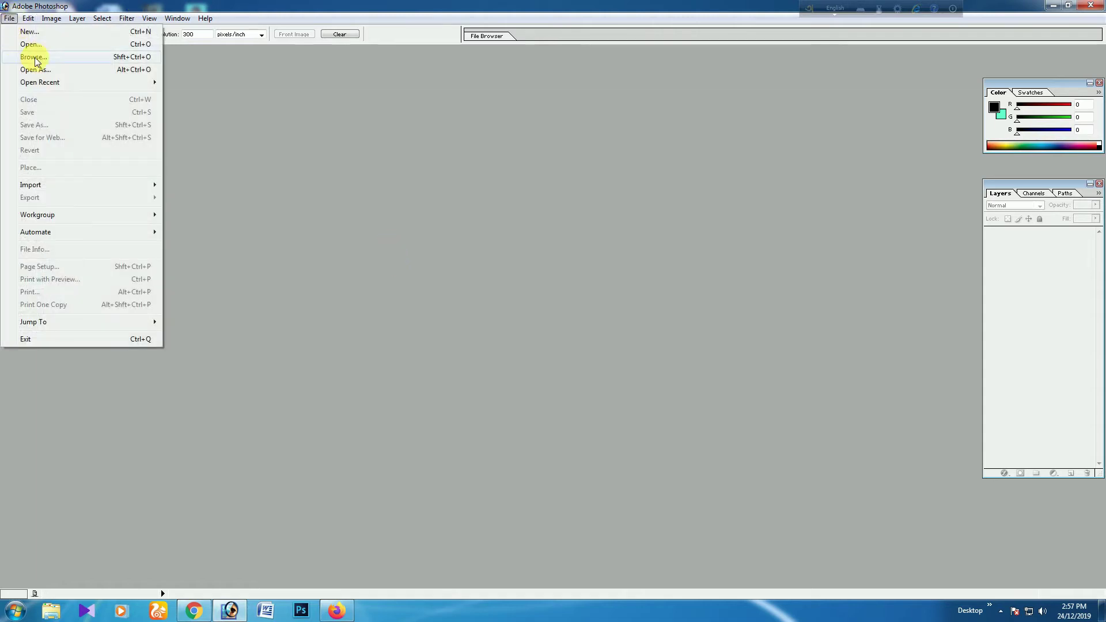
{"action": "left_click", "coordinate": [38, 46]}
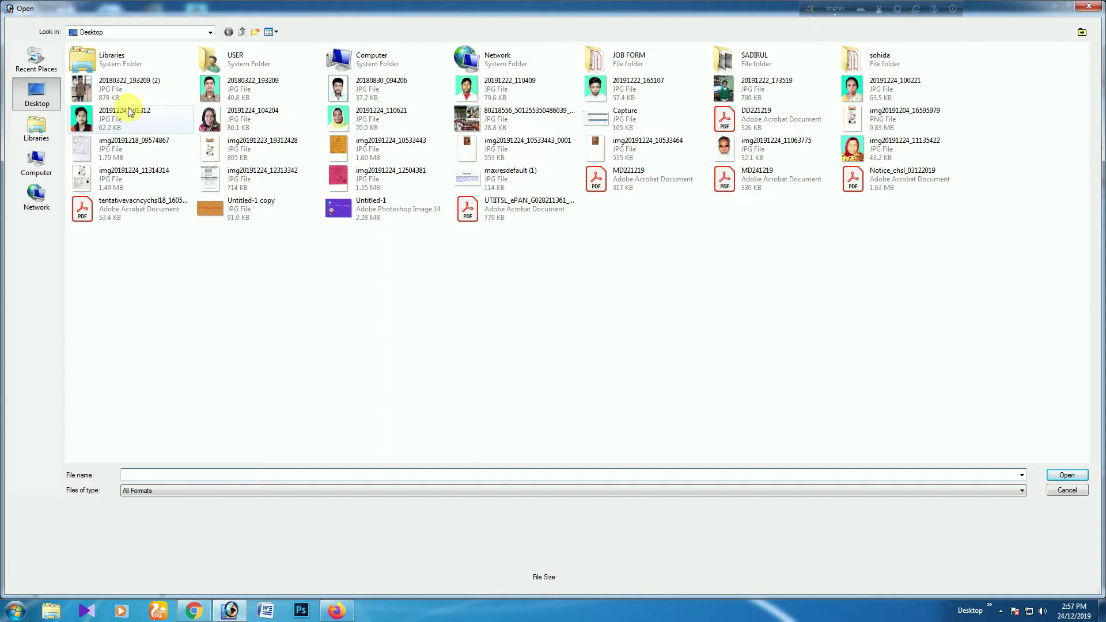
{"action": "double_click", "coordinate": [130, 95]}
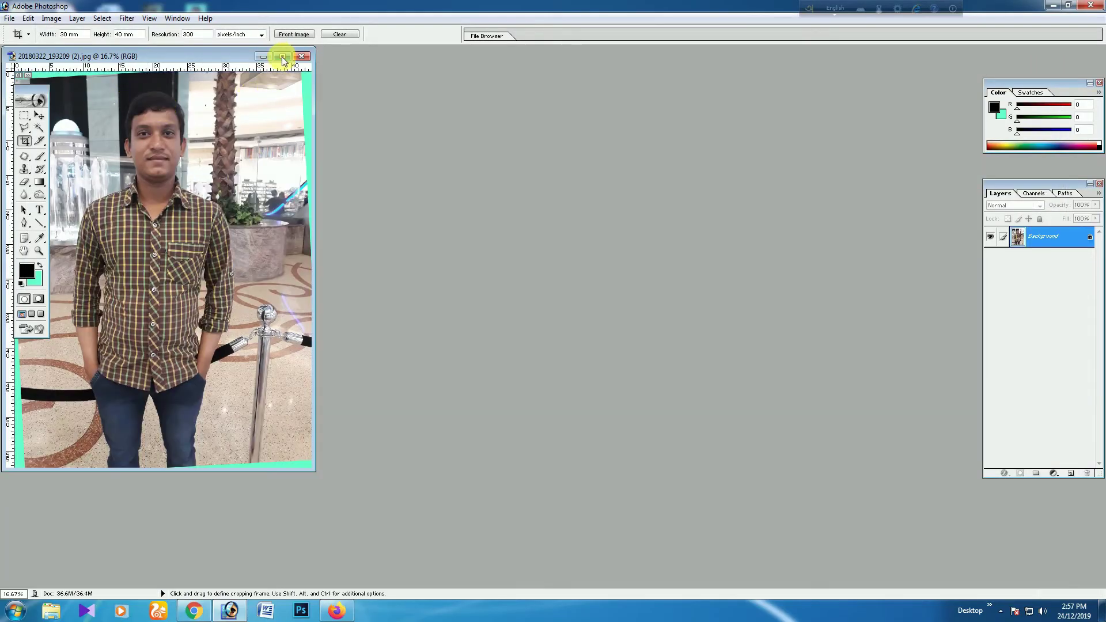
{"action": "left_click", "coordinate": [286, 59]}
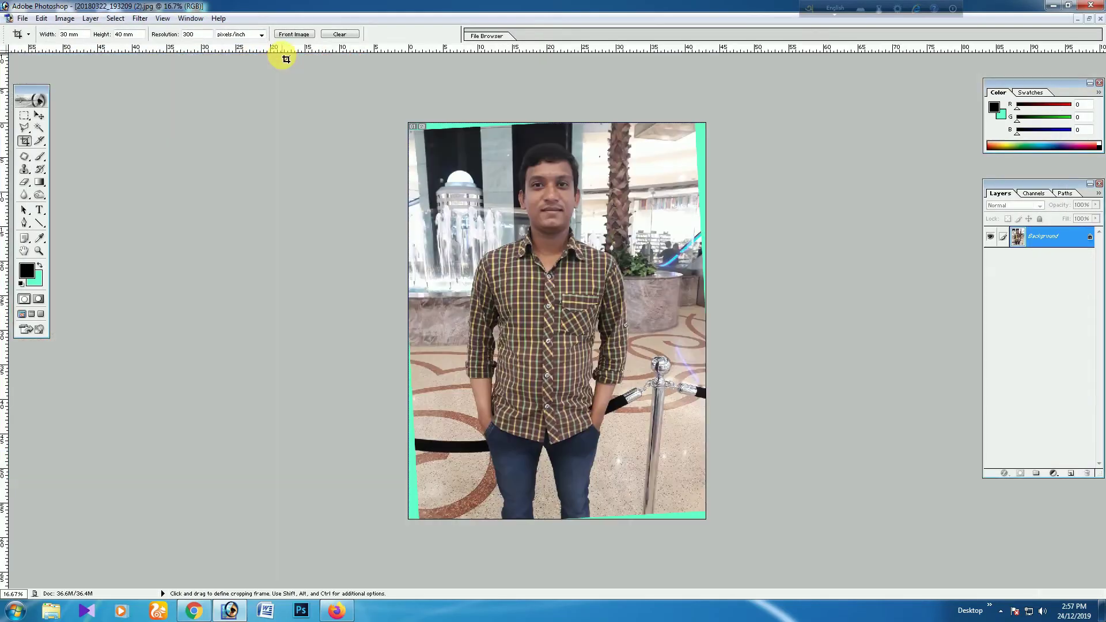
- Crop the photo to the man's head and shoulders at 30 mm by 40 mm and 300 pixels/inch, leaving a little space above his hair
{"action": "left_click", "coordinate": [26, 143]}
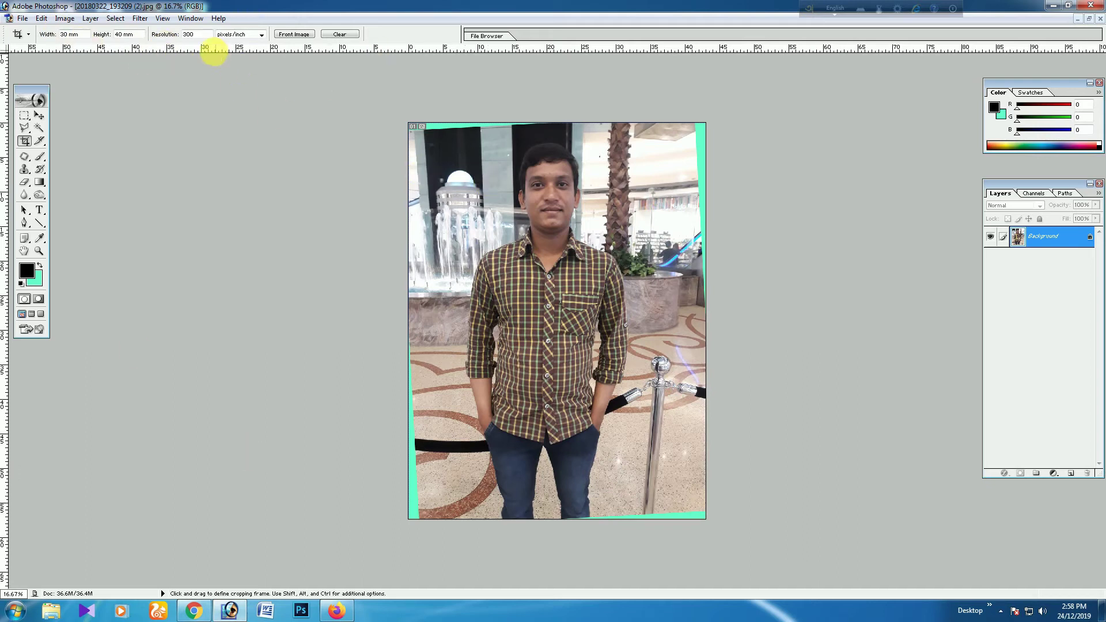
{"action": "left_click", "coordinate": [203, 37]}
{"action": "left_click", "coordinate": [252, 36]}
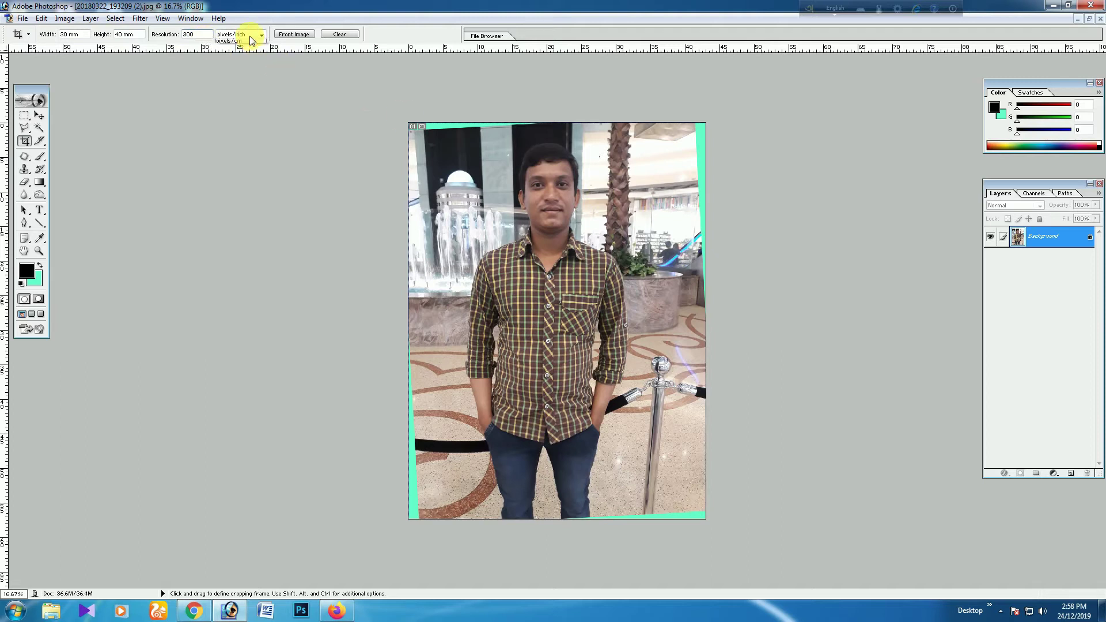
{"action": "left_click", "coordinate": [252, 42]}
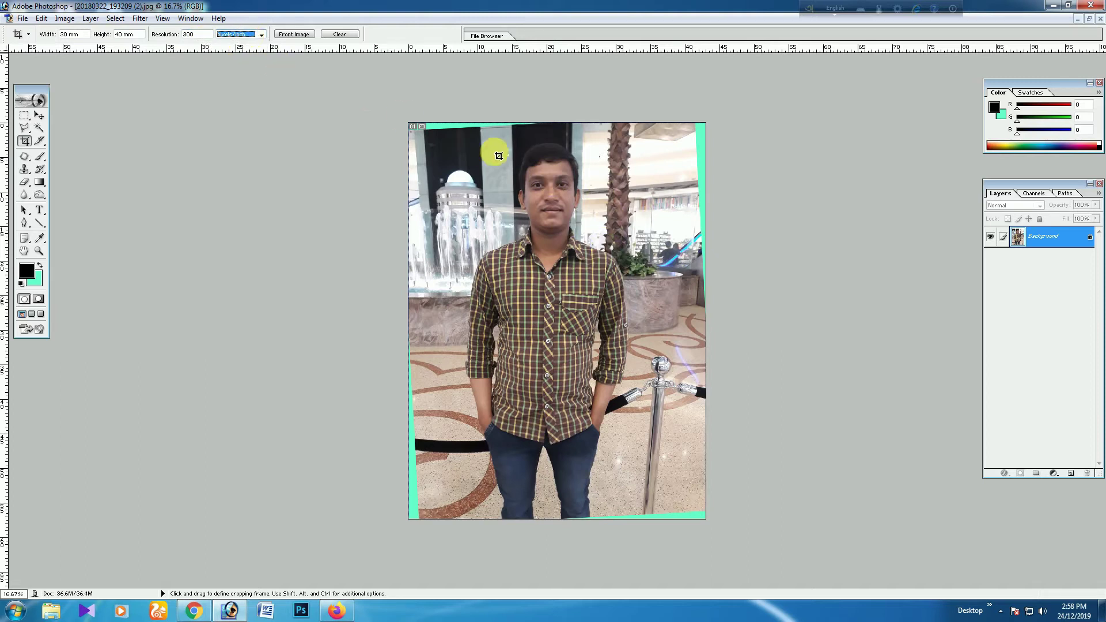
{"action": "left_click_drag", "start_coordinate": [493, 140], "coordinate": [617, 291]}
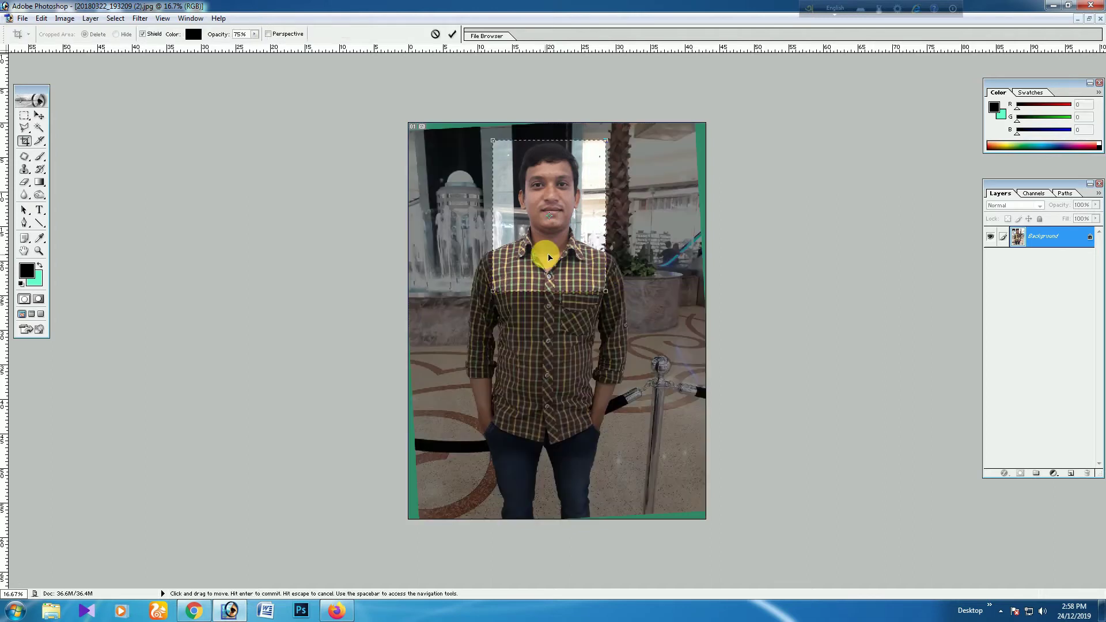
{"action": "key", "text": "Up"}
{"action": "key", "text": "Up"}
{"action": "key", "text": "Up"}
{"action": "key", "text": "Up"}
{"action": "key", "text": "Up"}
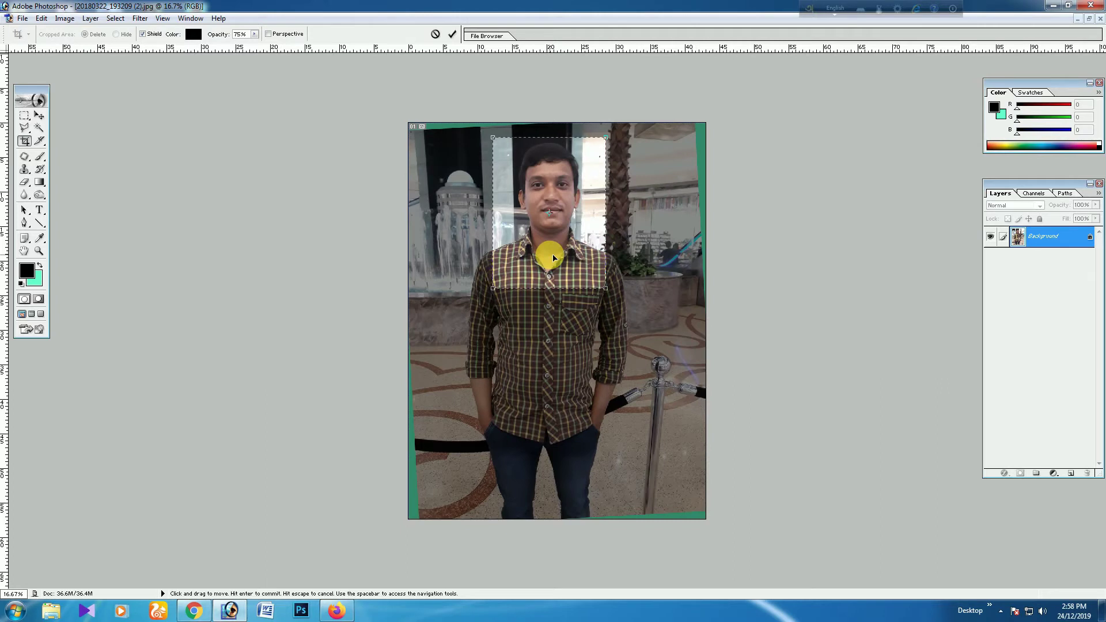
{"action": "key", "text": "Return"}
- Examine the cropped portrait at high magnification and at actual size
{"action": "key", "text": "ctrl+plus"}
{"action": "key", "text": "ctrl+plus"}
{"action": "key", "text": "ctrl+plus"}
{"action": "key", "text": "ctrl+plus"}
{"action": "key", "text": "ctrl+plus"}
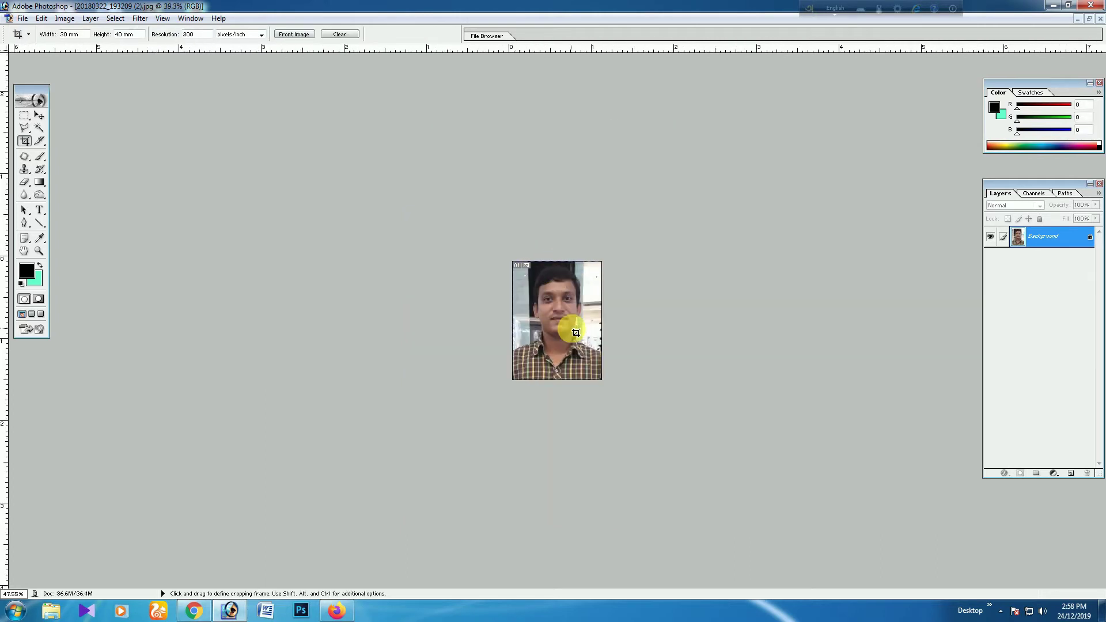
{"action": "key", "text": "ctrl+plus"}
{"action": "key", "text": "ctrl+plus"}
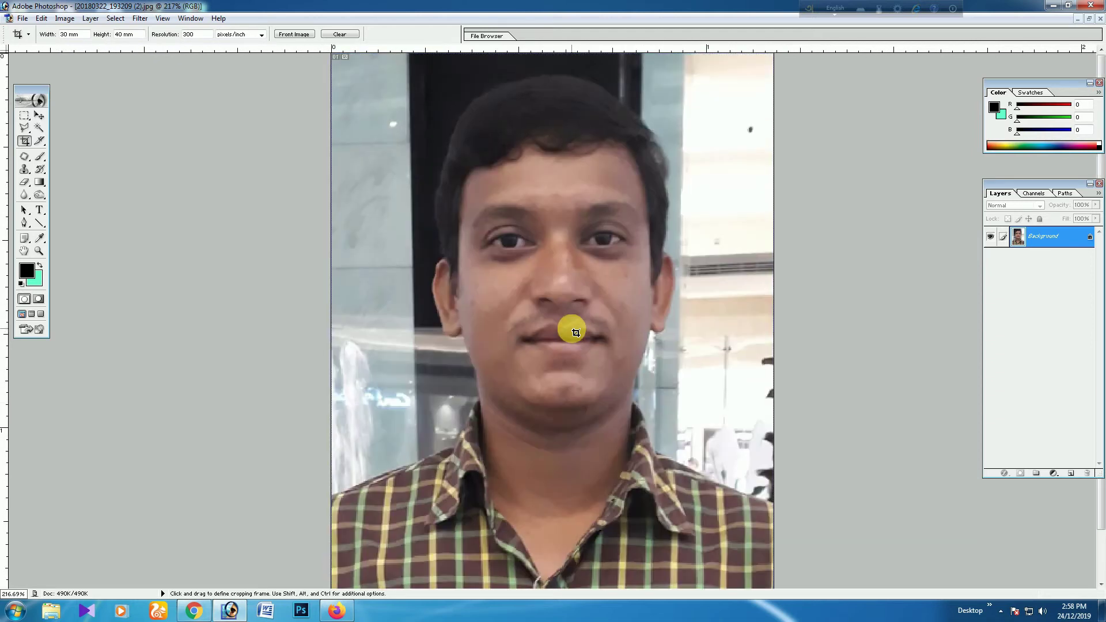
{"action": "key", "text": "ctrl+alt+0"}
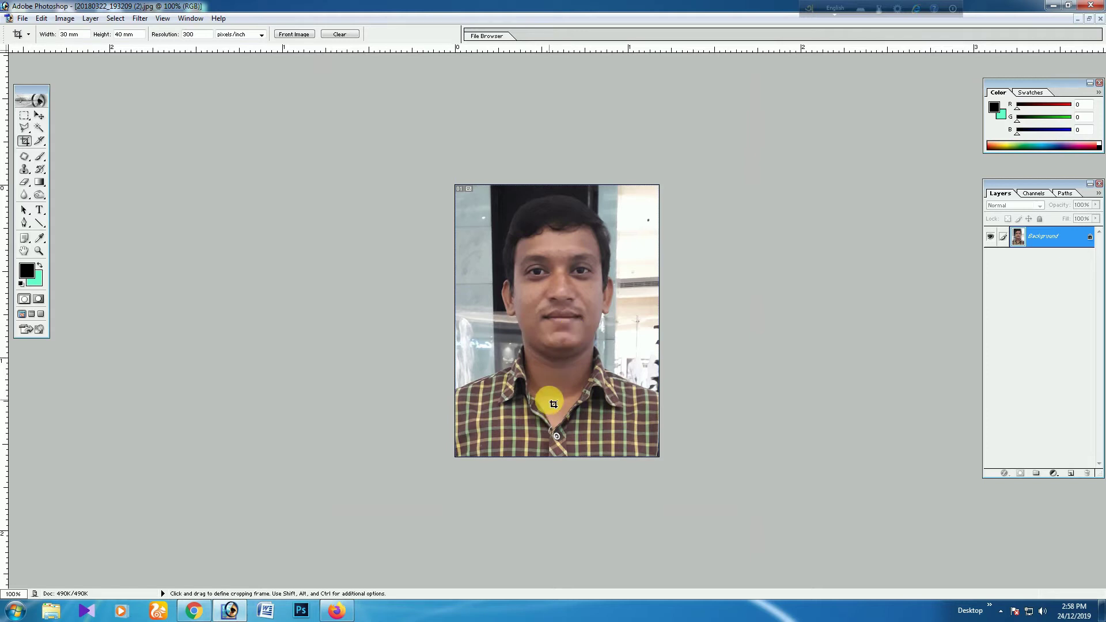
- Brighten the portrait with Levels, setting the white input level to 200 and the midtones to about 1.3
{"action": "key", "text": "ctrl"}
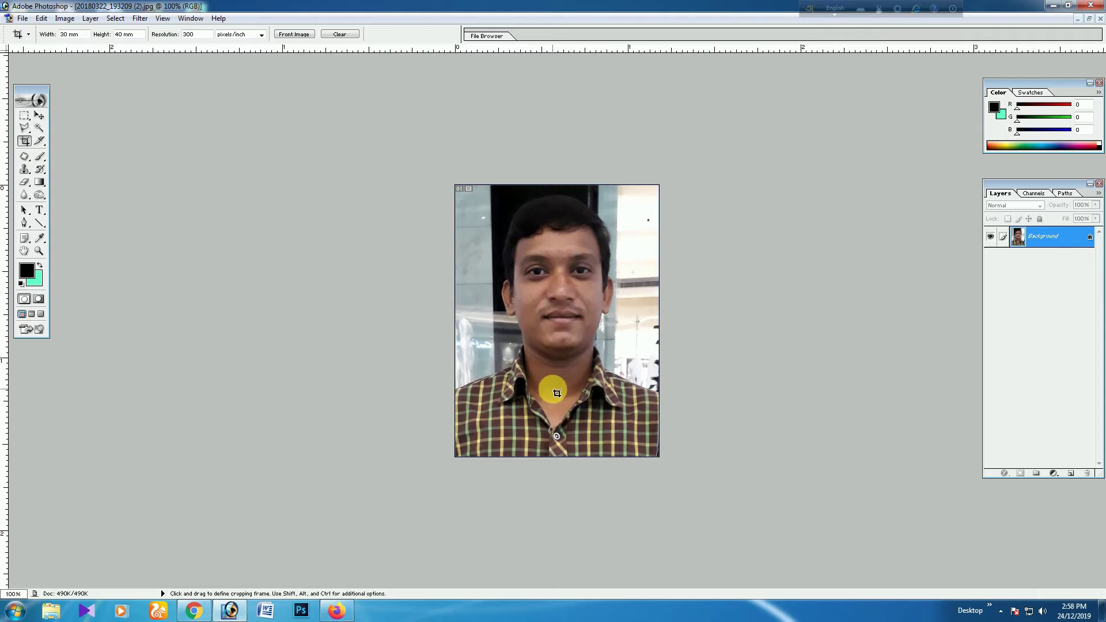
{"action": "key", "text": "ctrl"}
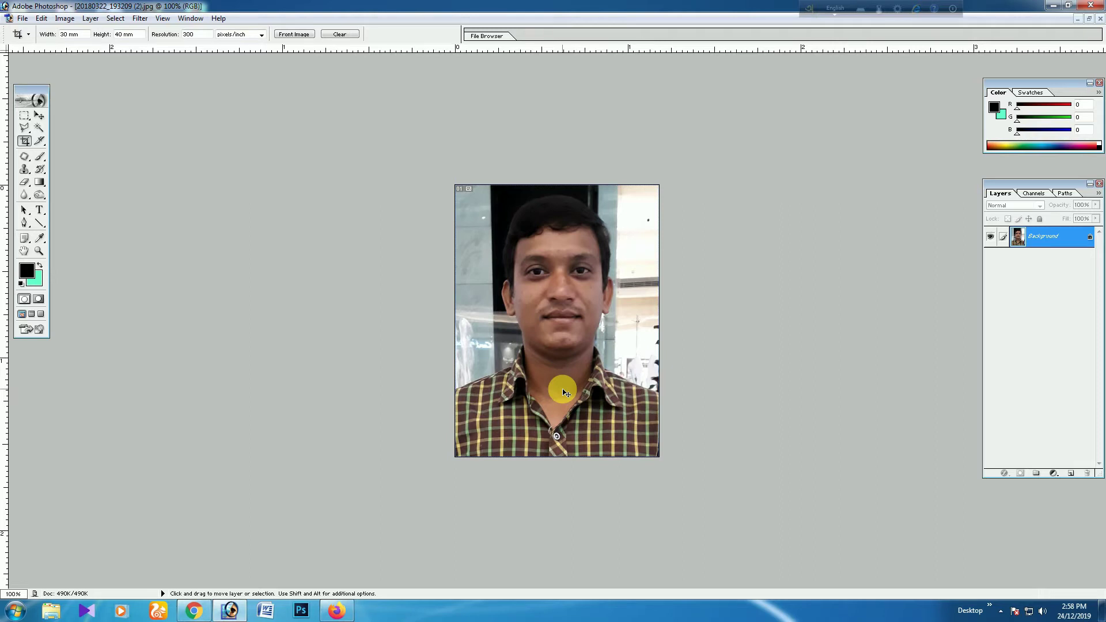
{"action": "key", "text": "ctrl+l"}
{"action": "left_click_drag", "start_coordinate": [857, 170], "coordinate": [826, 170]}
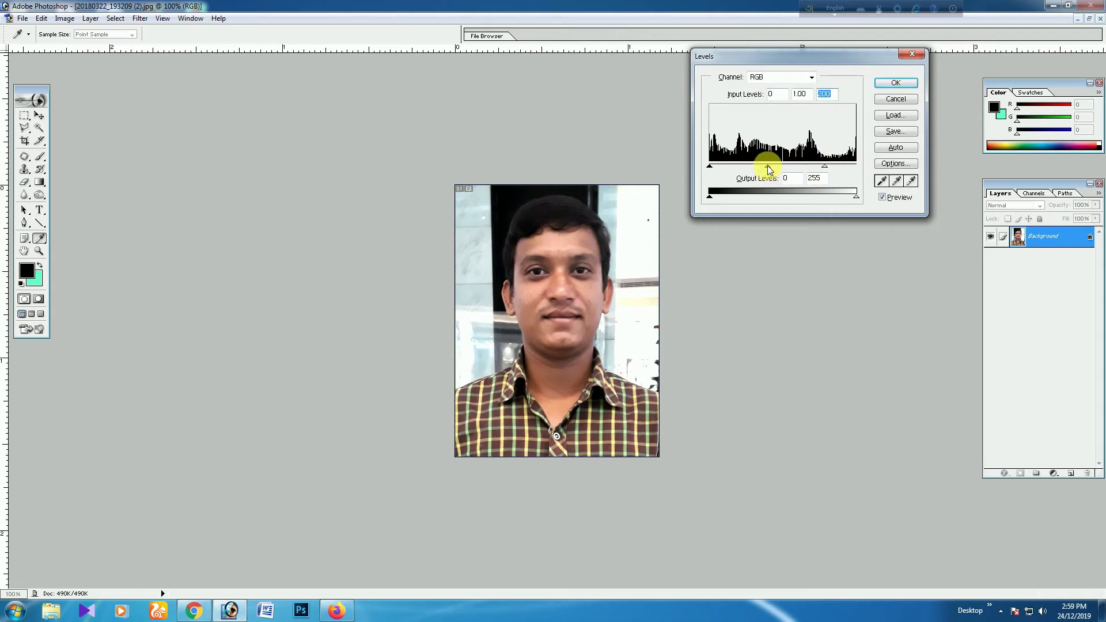
{"action": "left_click_drag", "start_coordinate": [767, 168], "coordinate": [756, 167]}
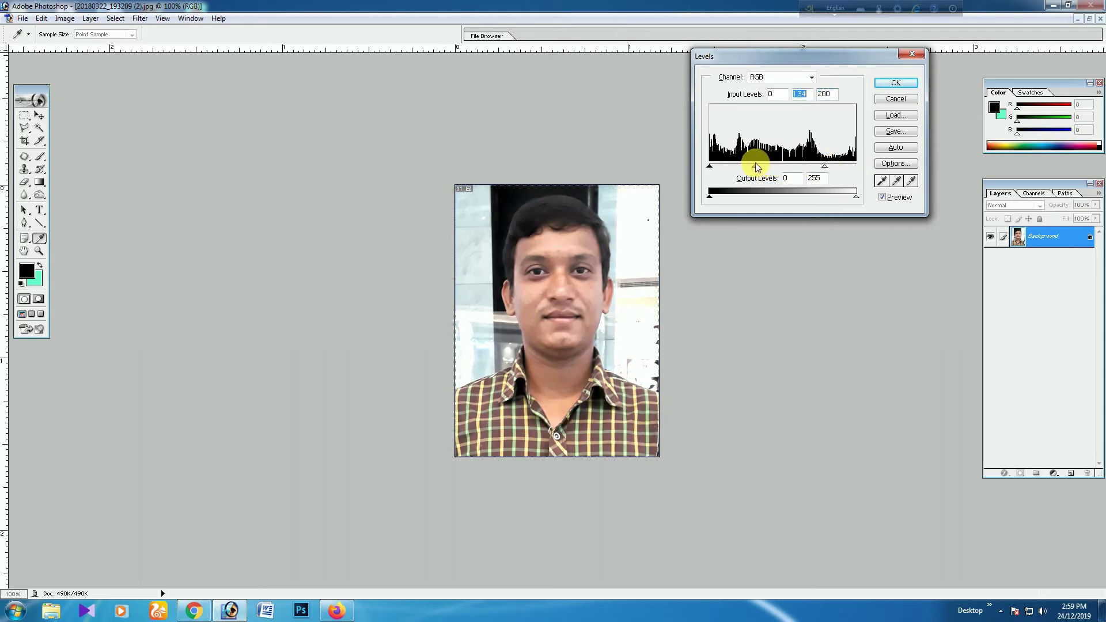
{"action": "left_click", "coordinate": [894, 83]}
{"action": "key", "text": "c"}
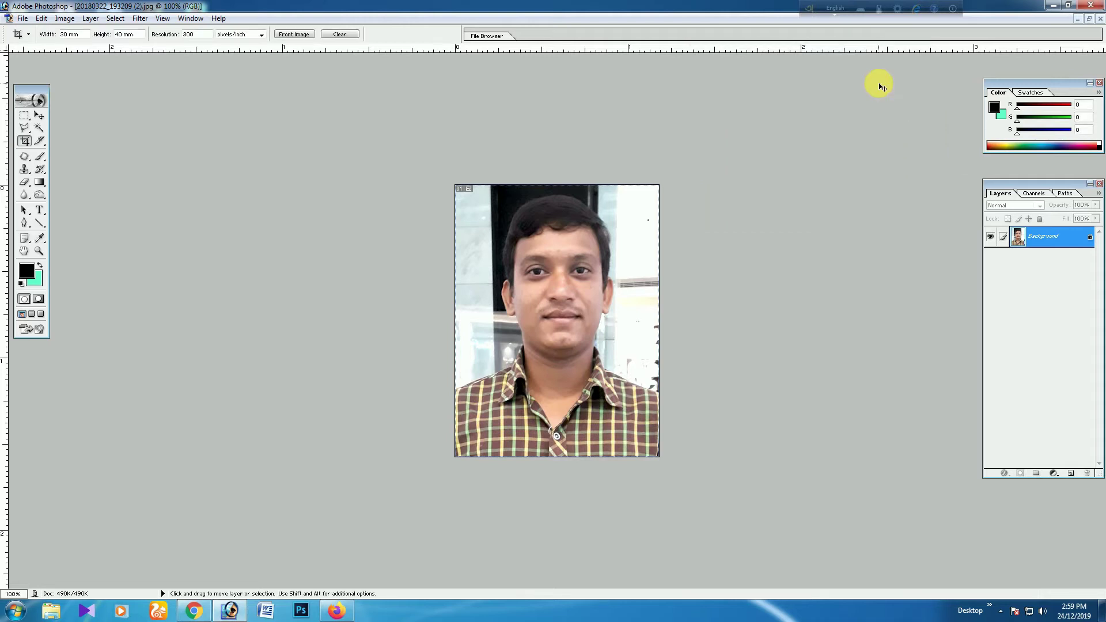
- Lighten the portrait slightly with an RGB Curves adjustment, raising the middle point to input 120, output 137
{"action": "key", "text": "ctrl+m"}
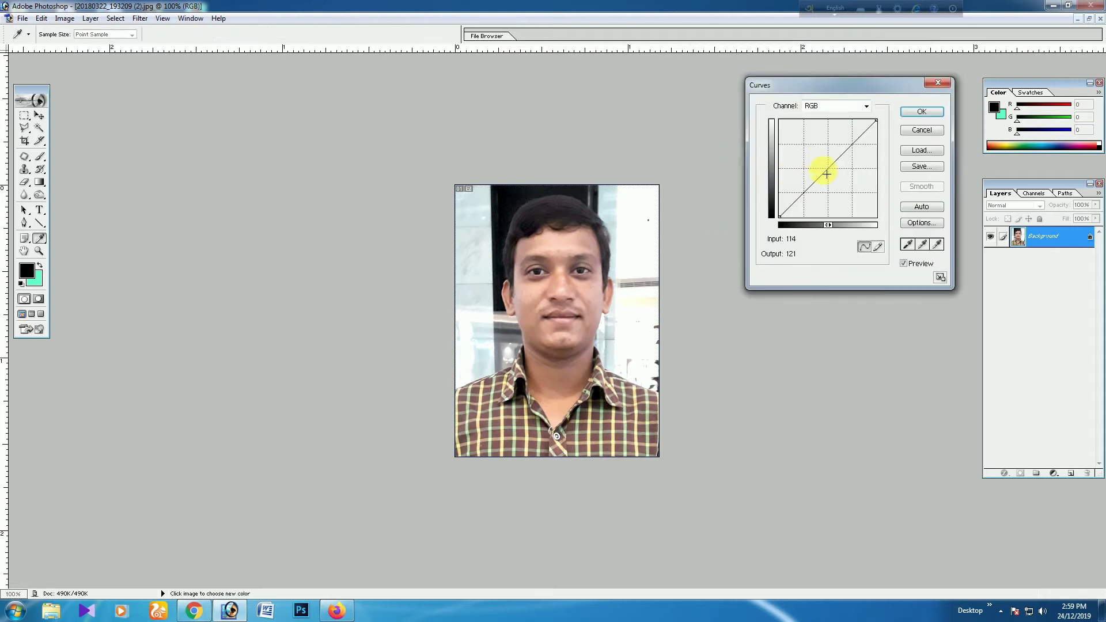
{"action": "left_click", "coordinate": [829, 170]}
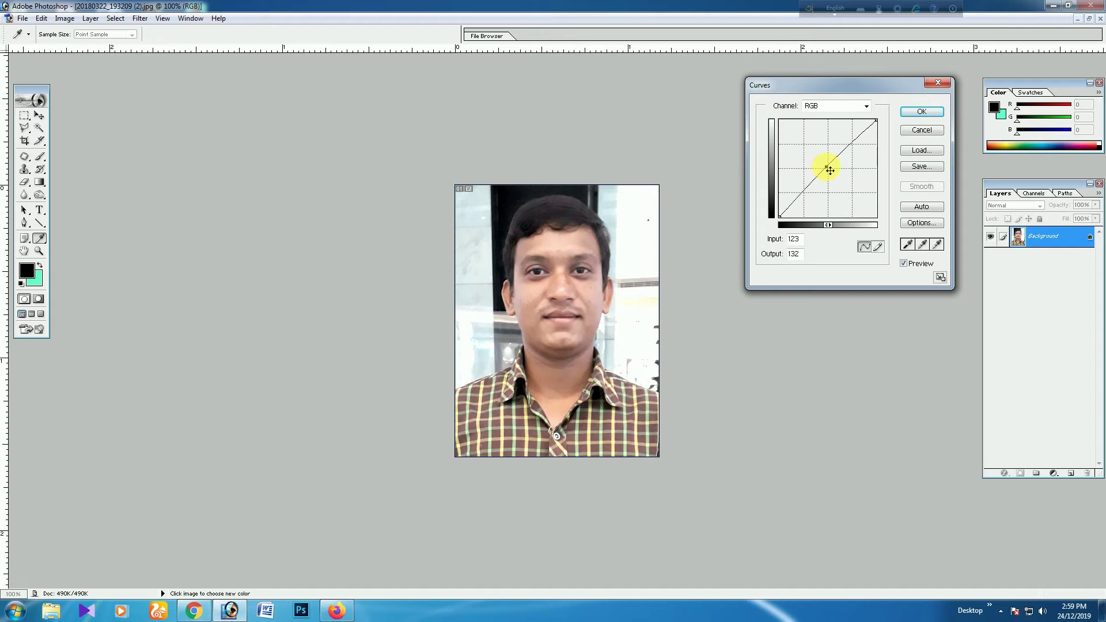
{"action": "left_click_drag", "start_coordinate": [829, 170], "coordinate": [830, 169]}
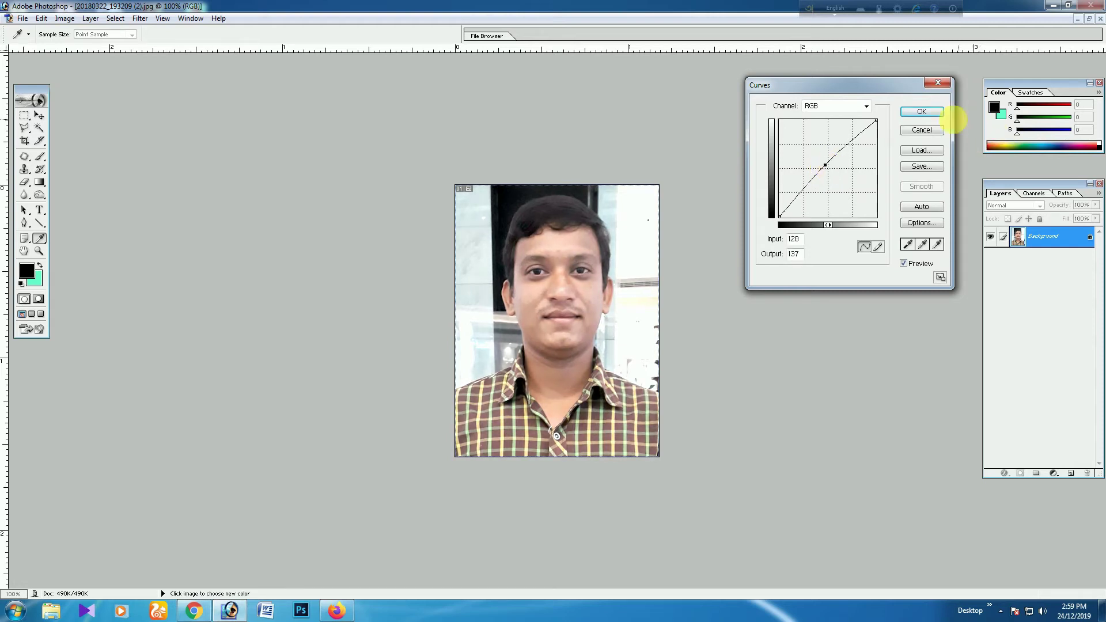
{"action": "left_click", "coordinate": [922, 112]}
{"action": "key", "text": "c"}
{"action": "key", "text": "i"}
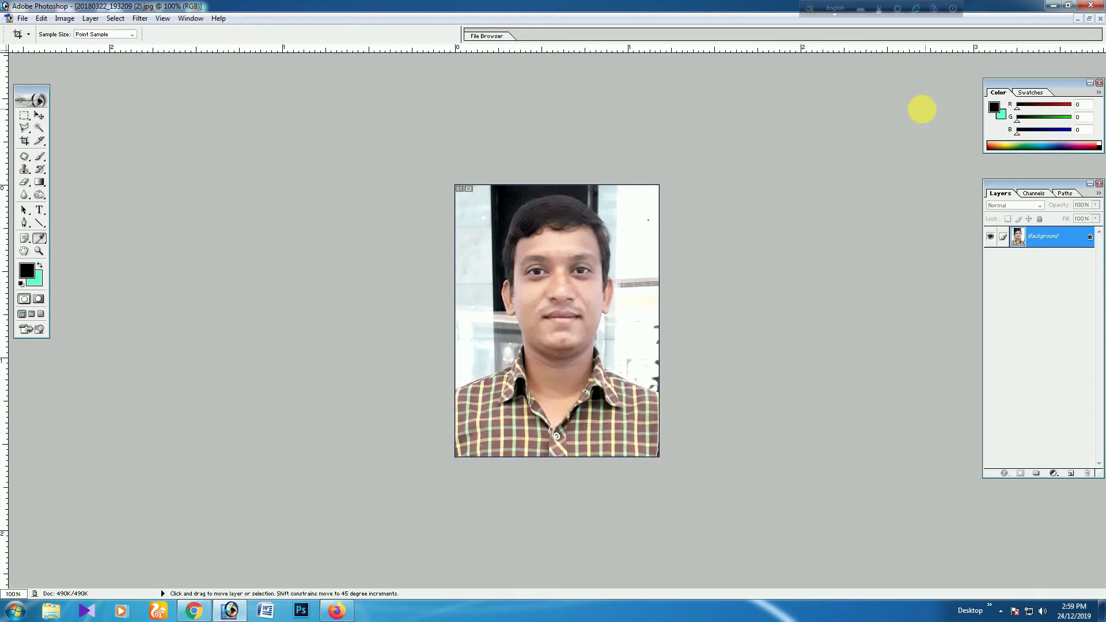
- Adjust the portrait's Hue/Saturation, raising the master hue slightly and lowering the saturation a little
{"action": "key", "text": "ctrl+u"}
{"action": "left_click_drag", "start_coordinate": [805, 157], "coordinate": [806, 161]}
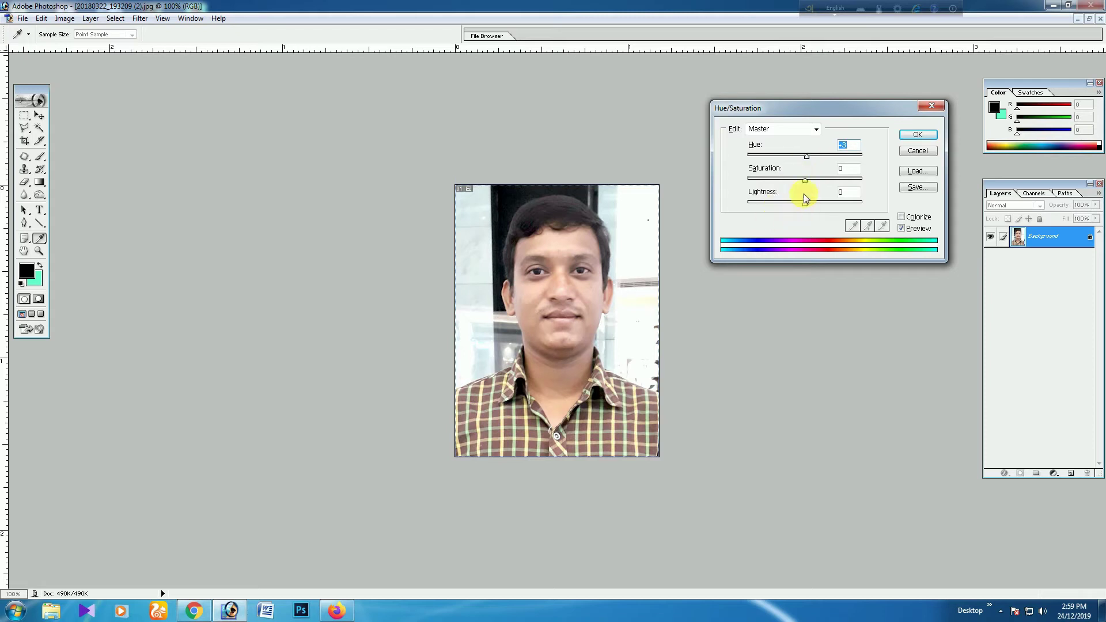
{"action": "left_click_drag", "start_coordinate": [806, 180], "coordinate": [798, 184]}
{"action": "left_click", "coordinate": [917, 135]}
{"action": "key", "text": "c"}
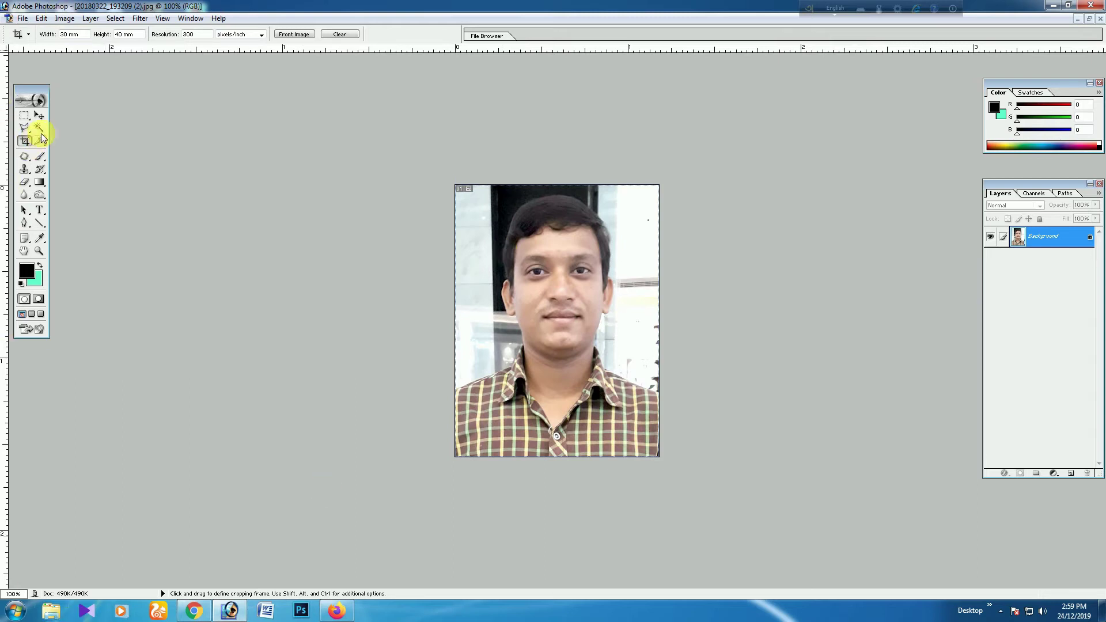
{"action": "left_click", "coordinate": [39, 127]}
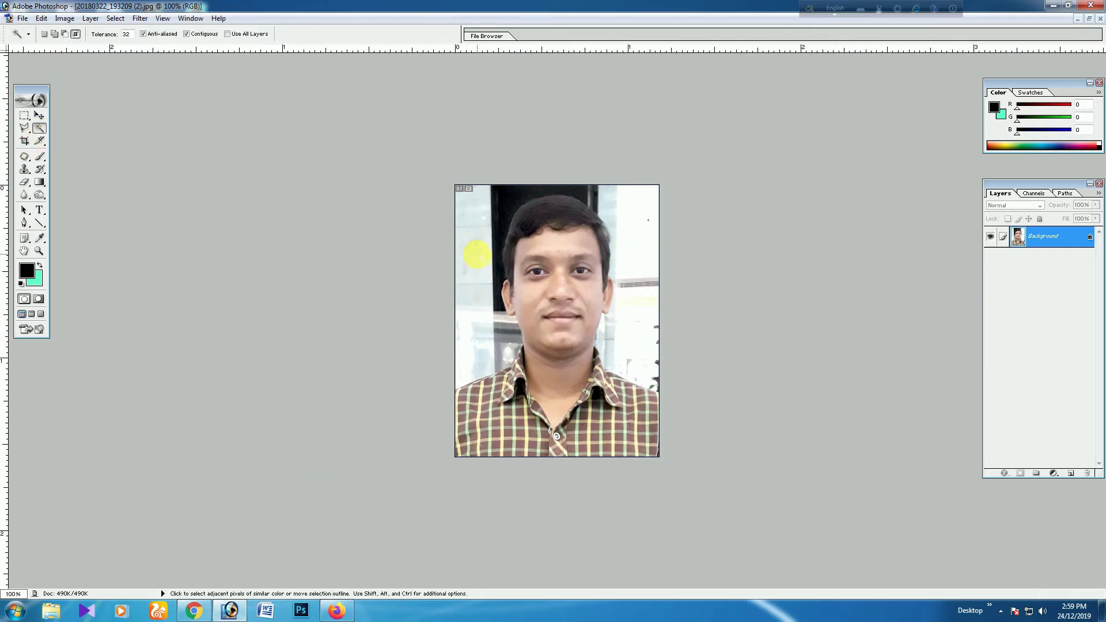
{"action": "left_click", "coordinate": [474, 288]}
{"action": "key", "text": "ctrl+d"}
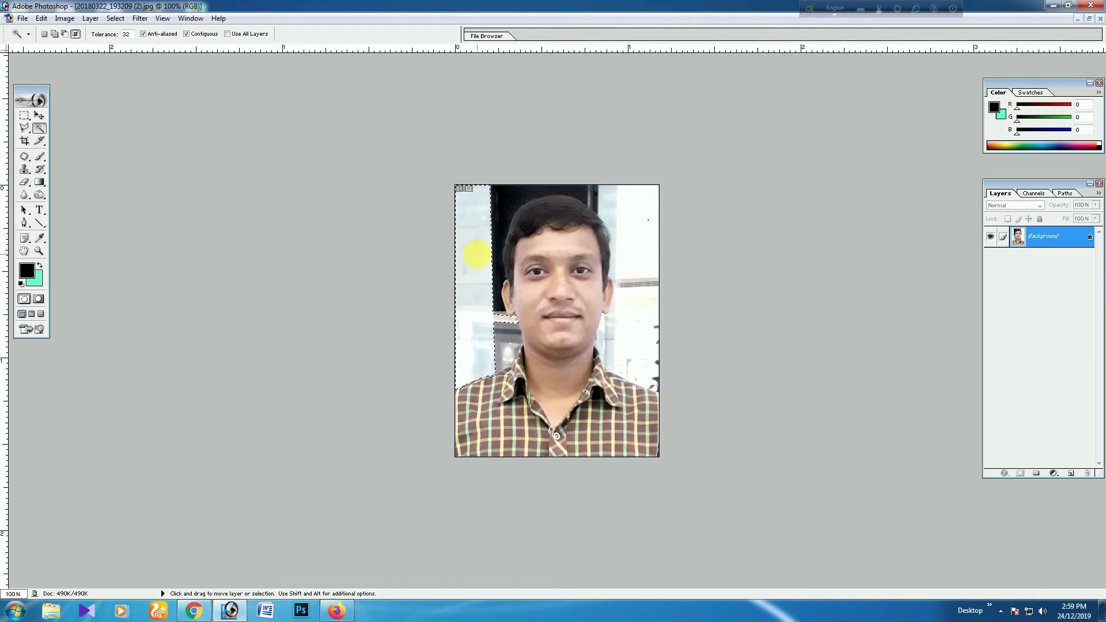
- Activate the Polygonal Lasso tool for selecting around the man
{"action": "left_click", "coordinate": [25, 129]}
{"action": "left_click", "coordinate": [25, 130]}
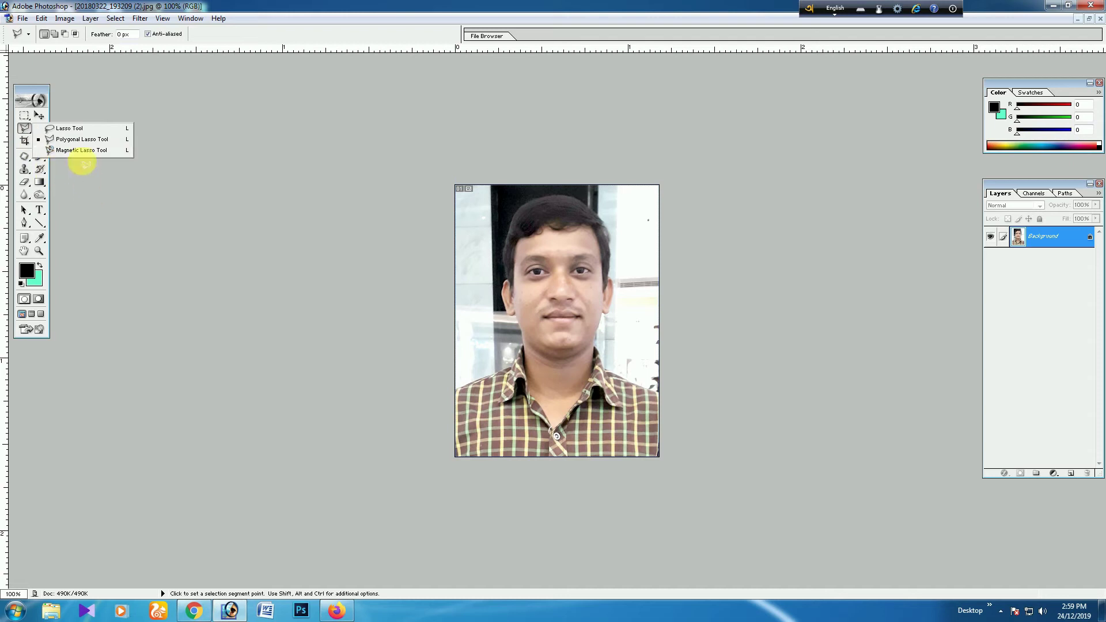
{"action": "left_click", "coordinate": [137, 214]}
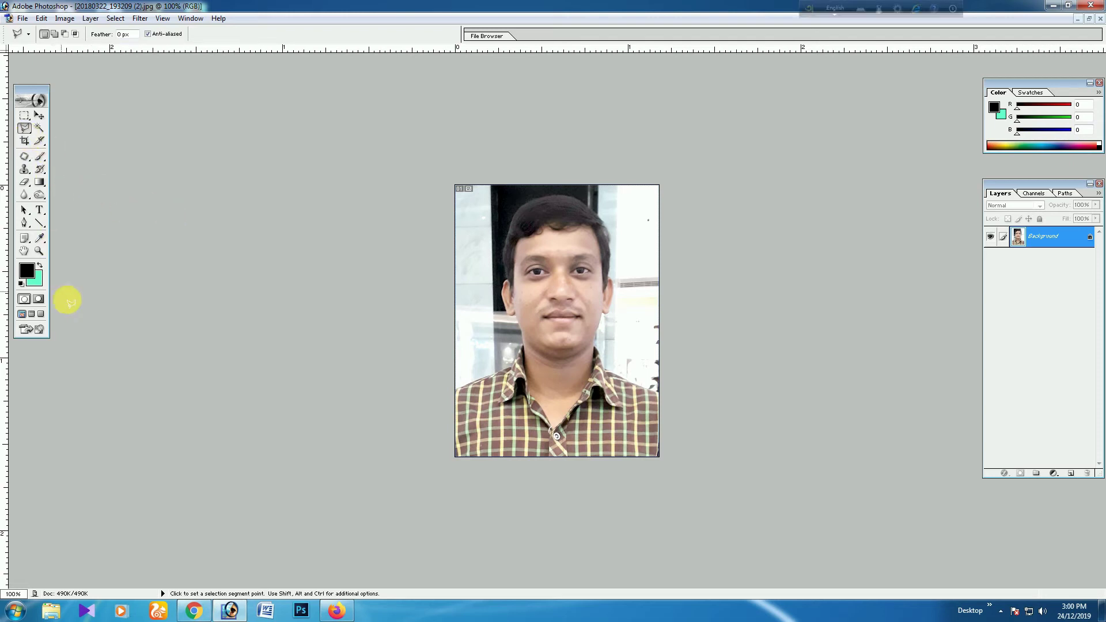
- Set the background color to mint green 66FFCC and the foreground color to black 000000
{"action": "left_click", "coordinate": [35, 280]}
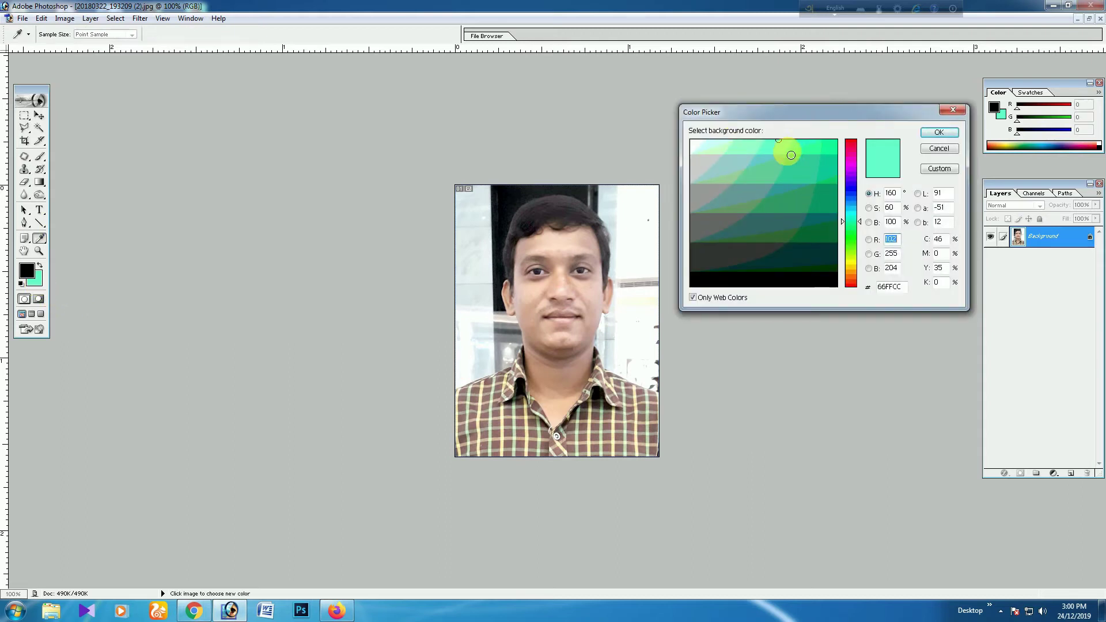
{"action": "left_click", "coordinate": [776, 149]}
{"action": "left_click", "coordinate": [939, 131]}
{"action": "left_click", "coordinate": [26, 271]}
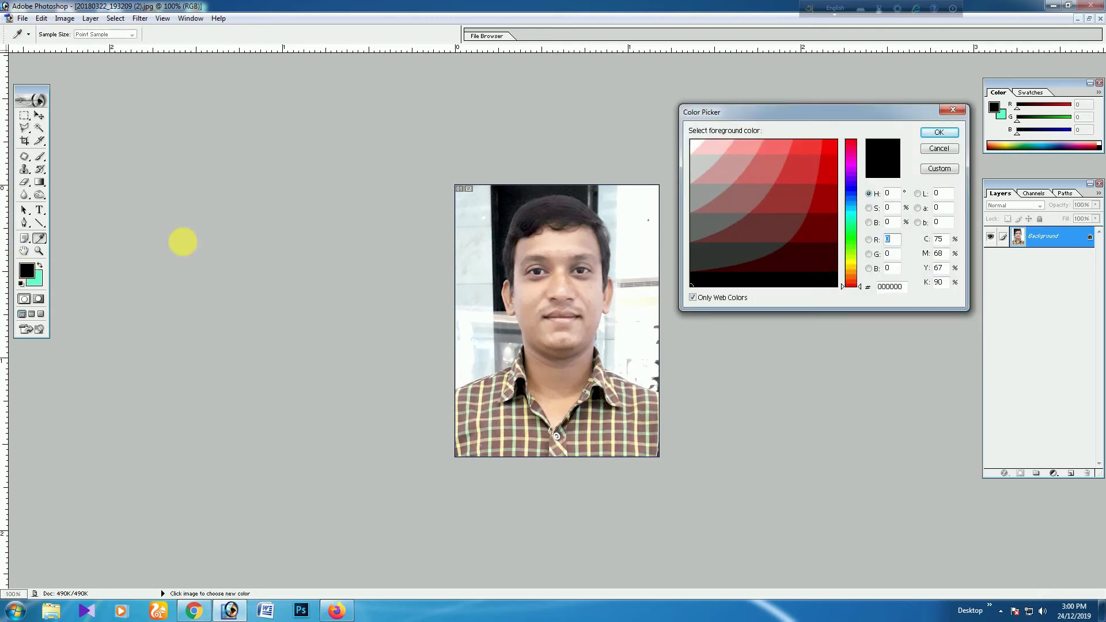
{"action": "left_click_drag", "start_coordinate": [846, 114], "coordinate": [813, 115]}
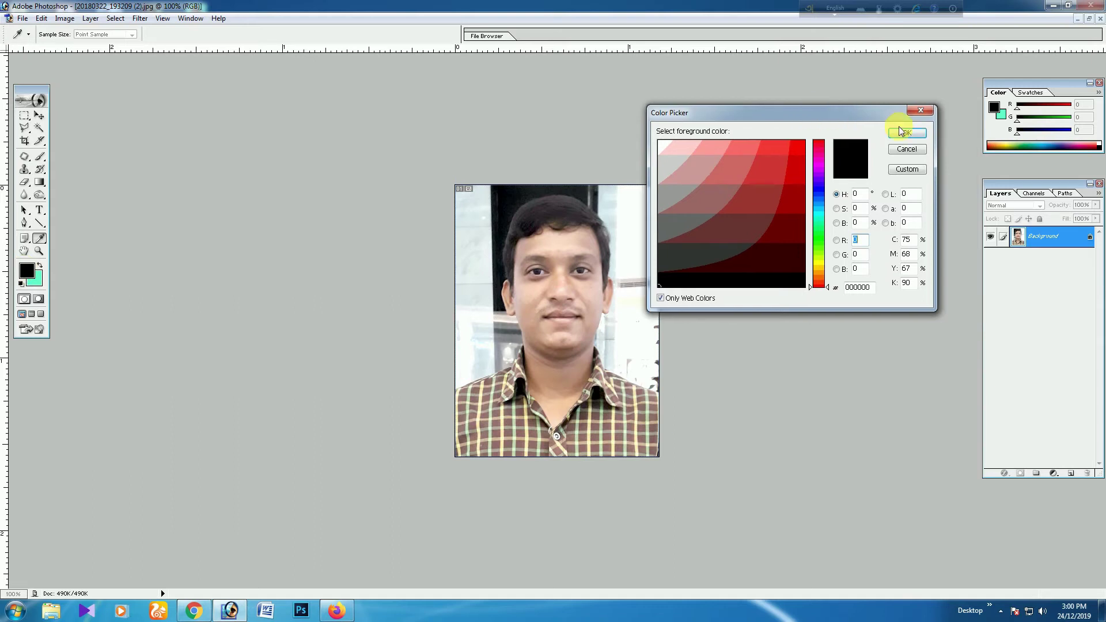
{"action": "left_click", "coordinate": [907, 134]}
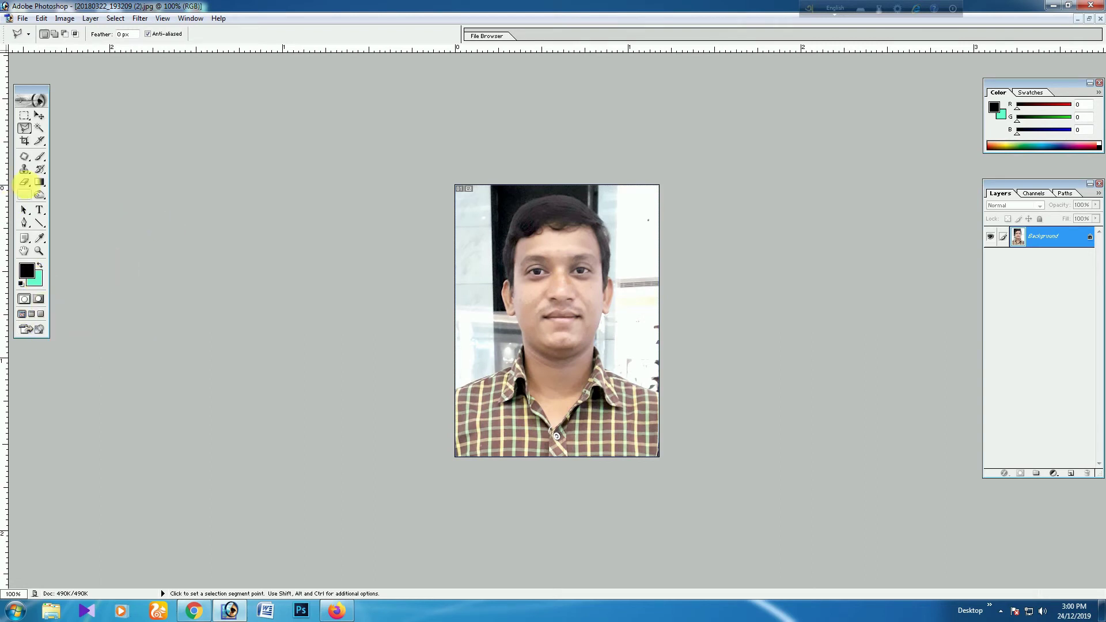
- Select the whole background around the man with a polygonal outline along his shoulders and head, clear it to mint green, and deselect
{"action": "left_click", "coordinate": [123, 166]}
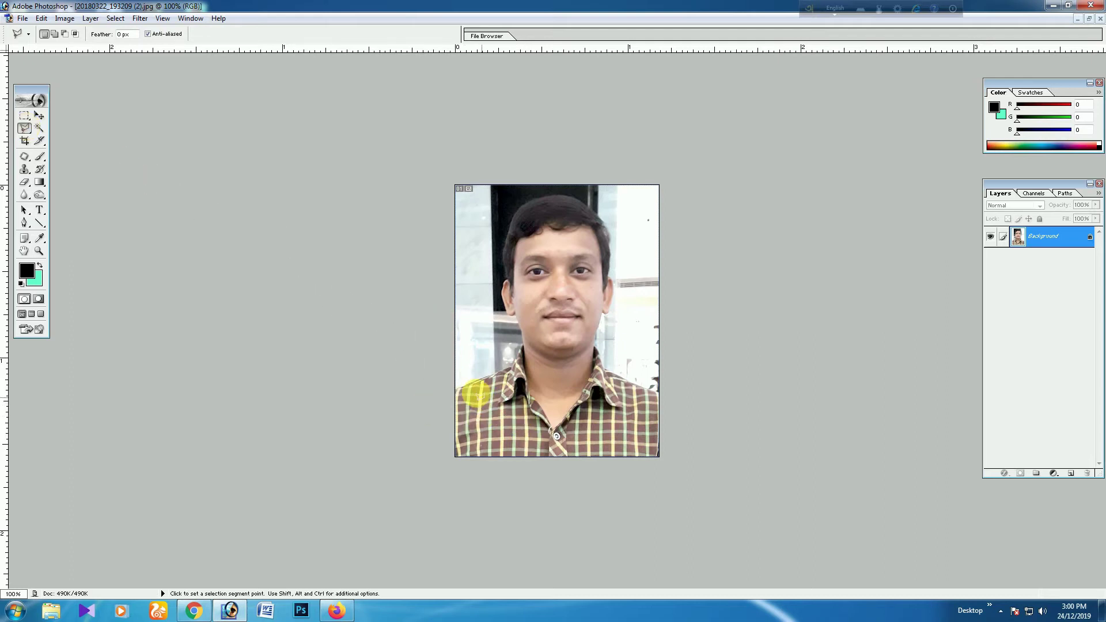
{"action": "left_click", "coordinate": [457, 389]}
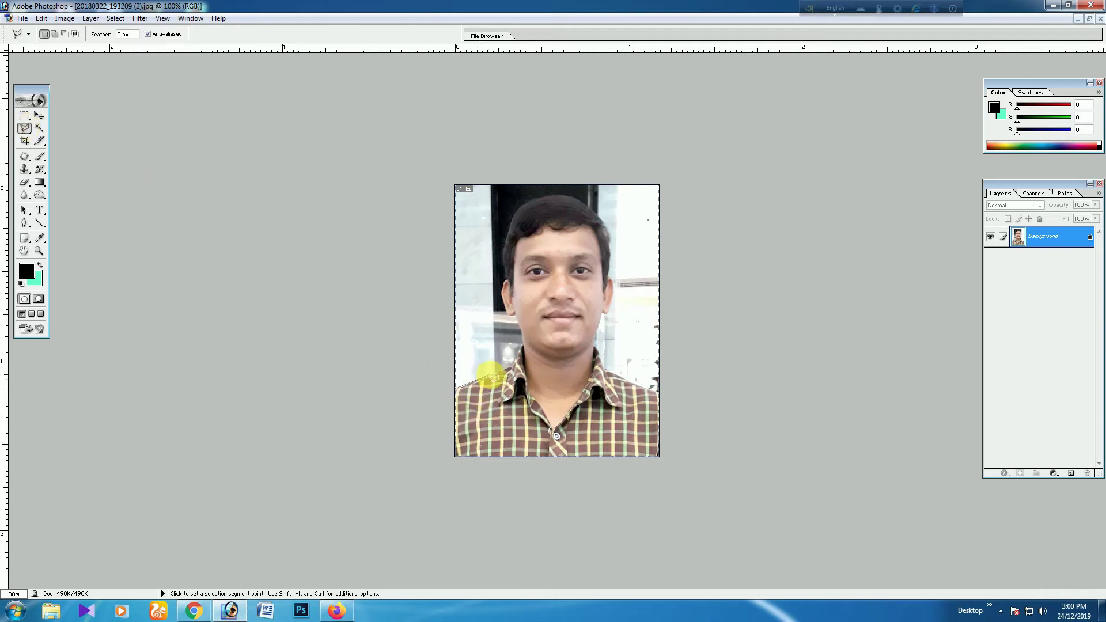
{"action": "left_click", "coordinate": [498, 371]}
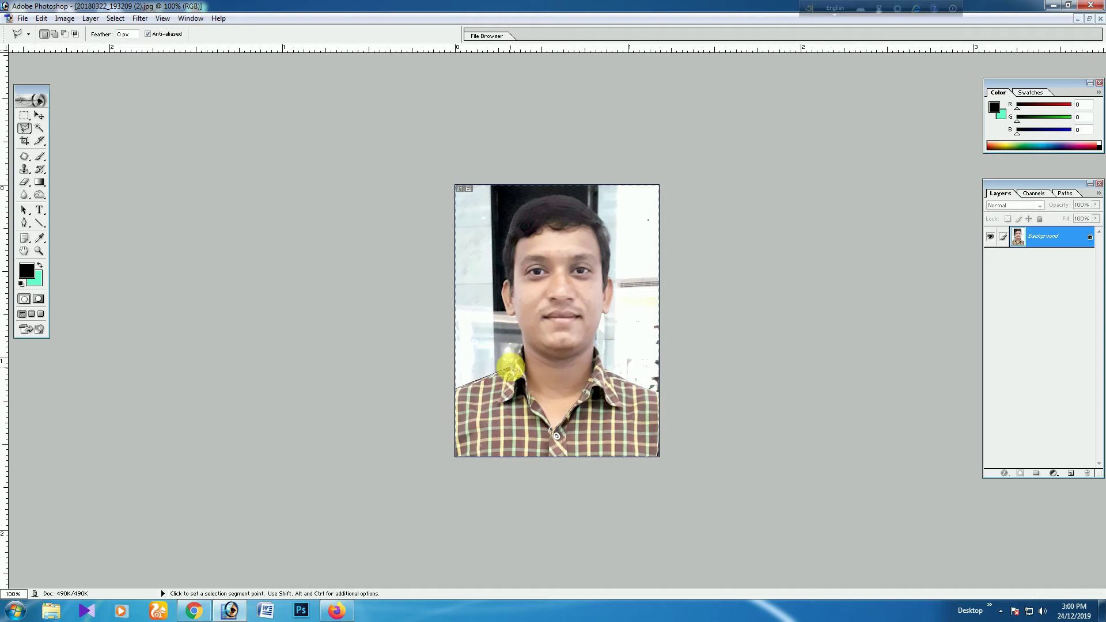
{"action": "left_click", "coordinate": [522, 349]}
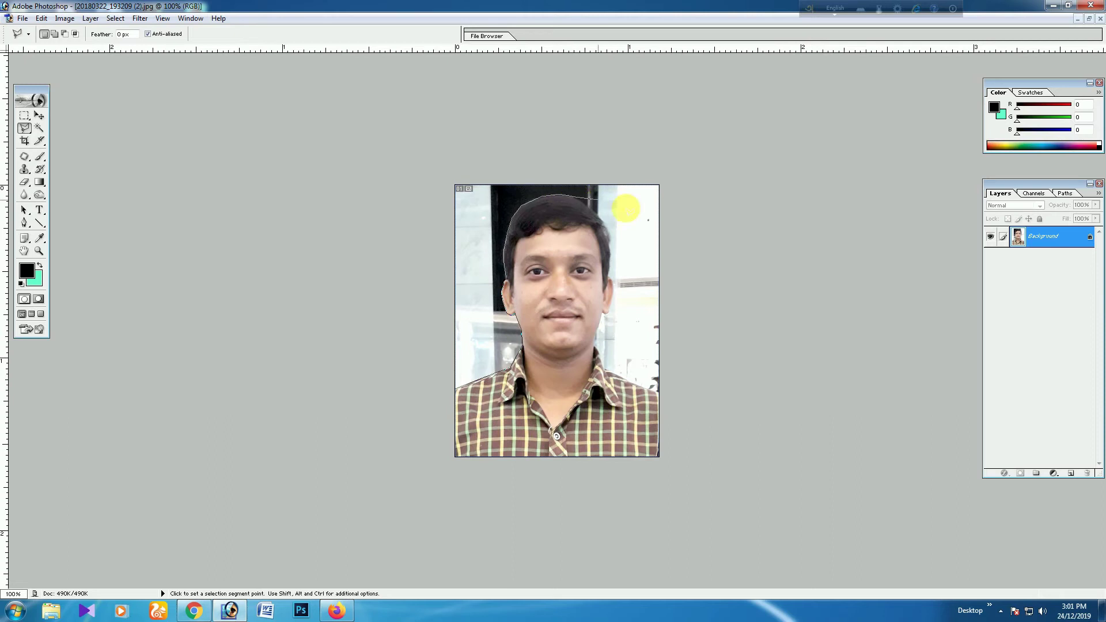
{"action": "left_click", "coordinate": [594, 214]}
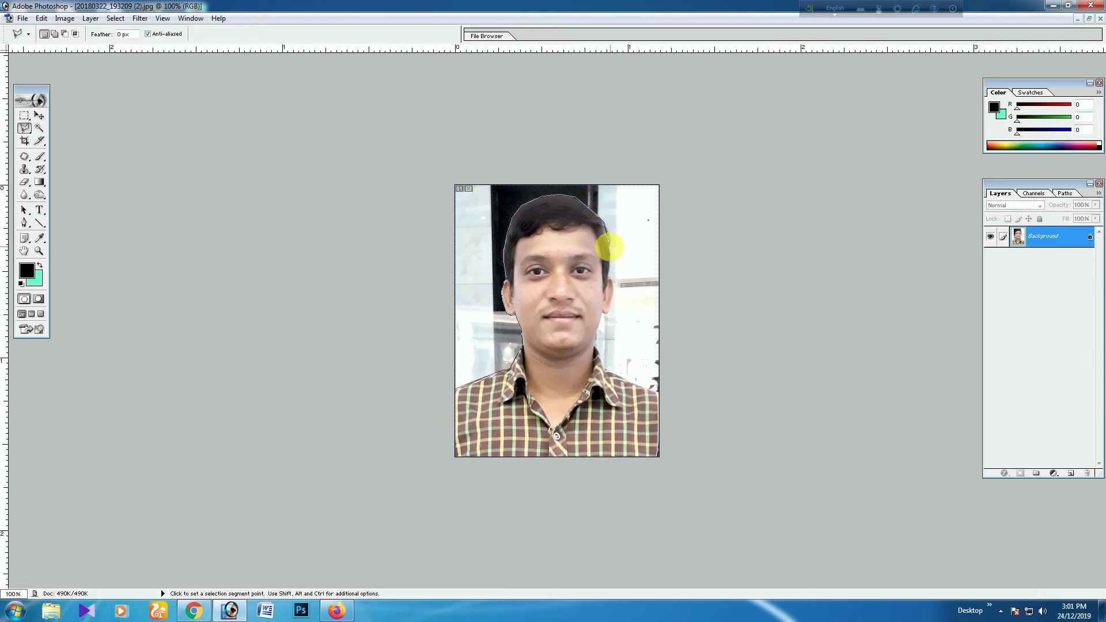
{"action": "left_click", "coordinate": [609, 256]}
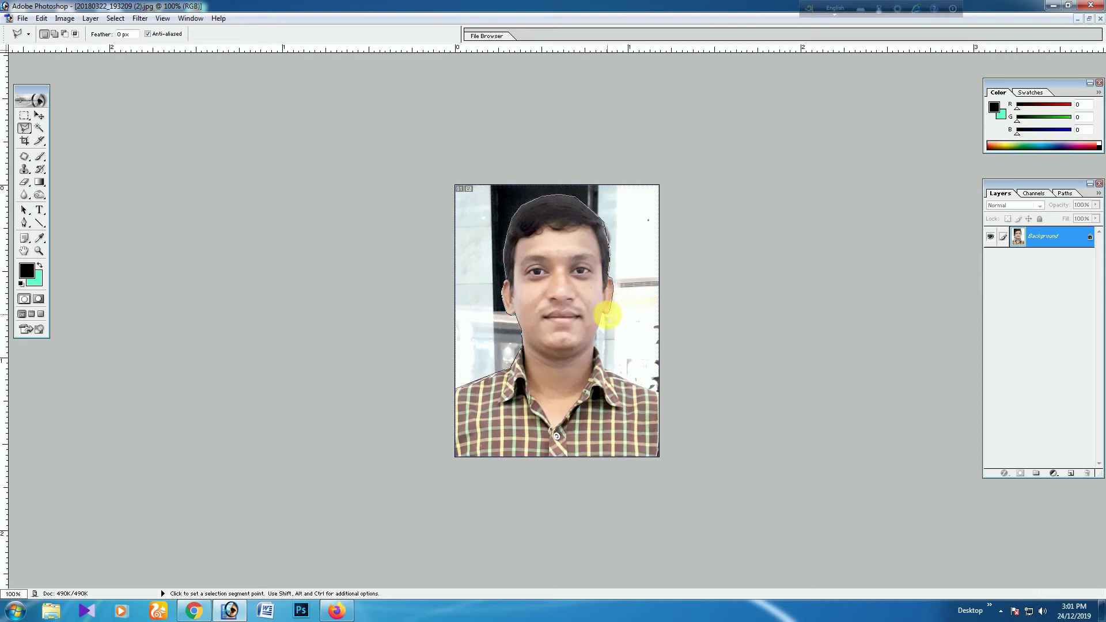
{"action": "left_click", "coordinate": [605, 314]}
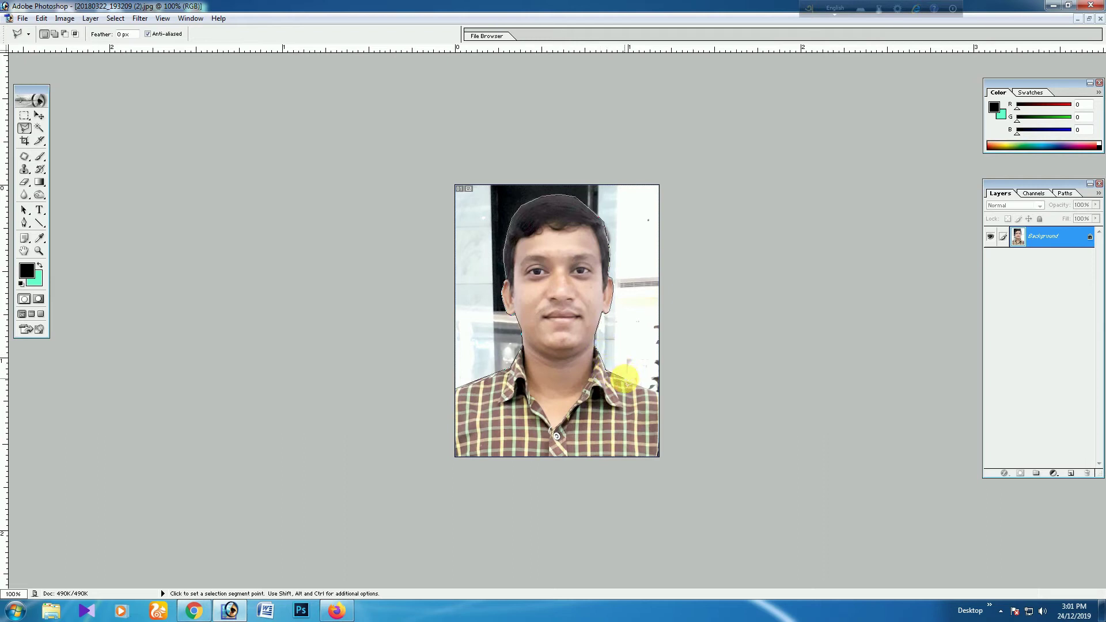
{"action": "left_click", "coordinate": [694, 405]}
{"action": "left_click", "coordinate": [703, 138]}
{"action": "left_click", "coordinate": [340, 102]}
{"action": "left_click", "coordinate": [317, 210]}
{"action": "left_click", "coordinate": [367, 406]}
{"action": "left_click", "coordinate": [425, 388]}
{"action": "left_click", "coordinate": [459, 392]}
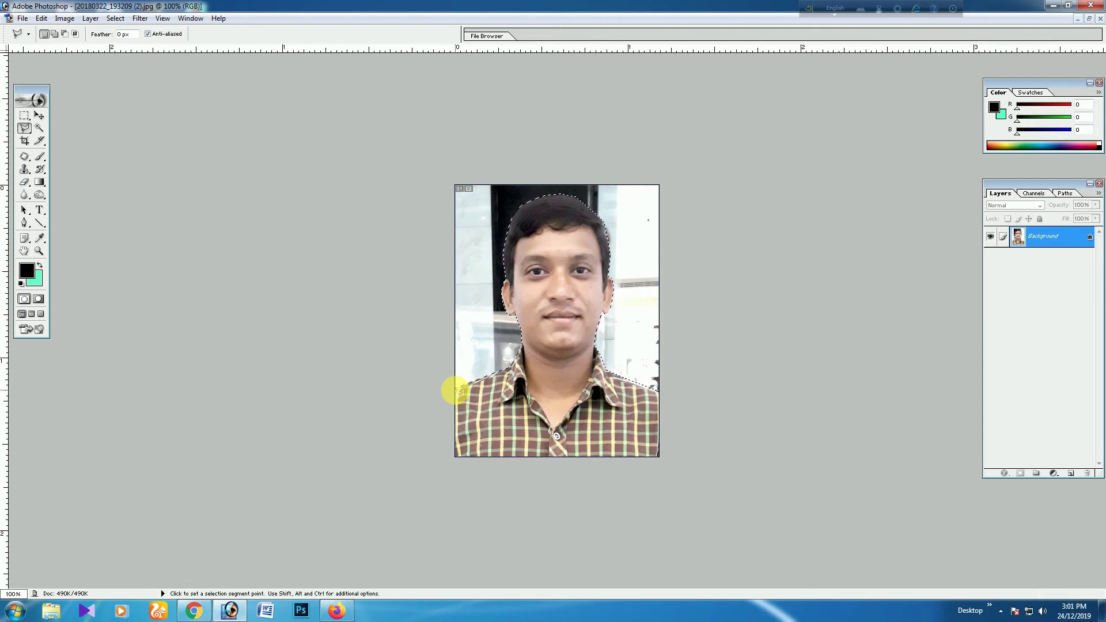
{"action": "key", "text": "Delete"}
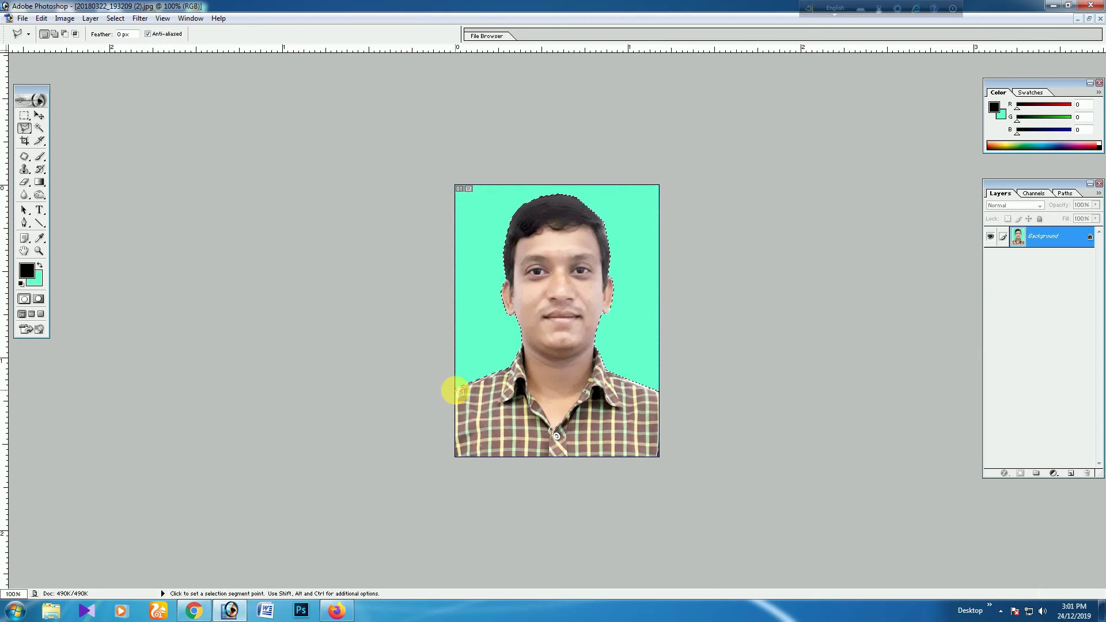
{"action": "key", "text": "ctrl+d"}
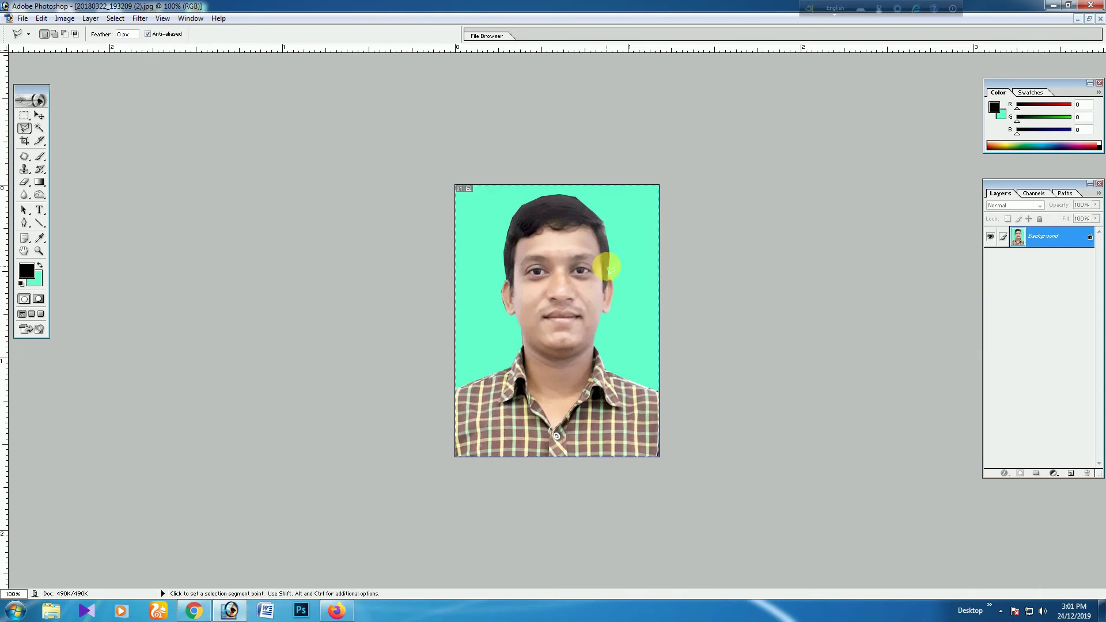
- Clean up the leftover edges around the man with the Eraser, using brush diameters of 23 px and 52 px
{"action": "left_click", "coordinate": [24, 182]}
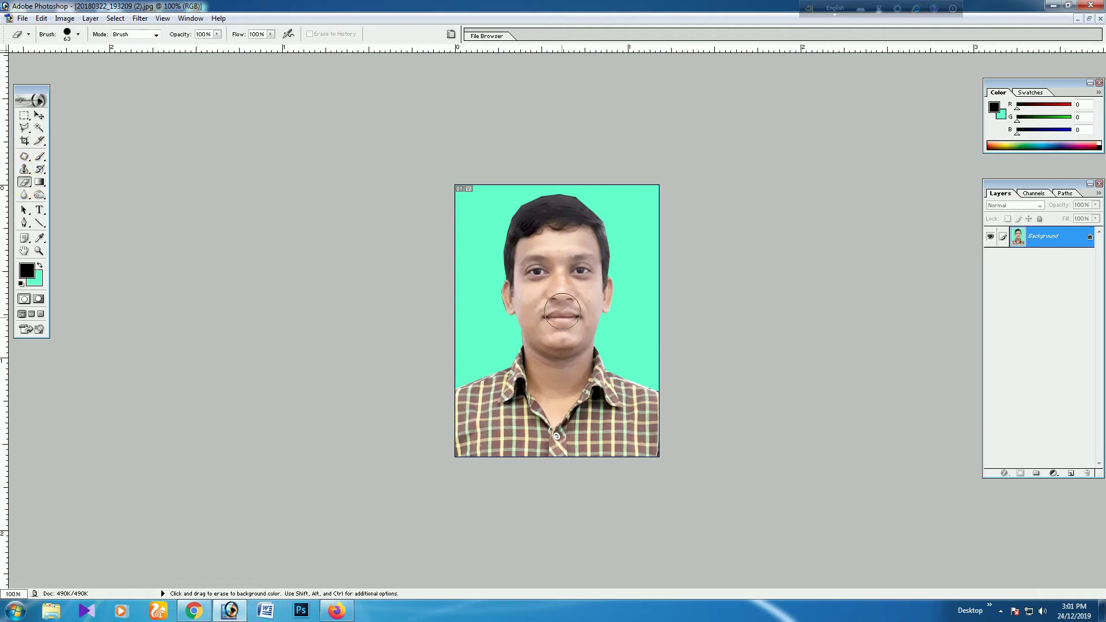
{"action": "left_click", "coordinate": [485, 310], "text": "ctrl"}
{"action": "right_click", "coordinate": [479, 316]}
{"action": "left_click", "coordinate": [507, 331]}
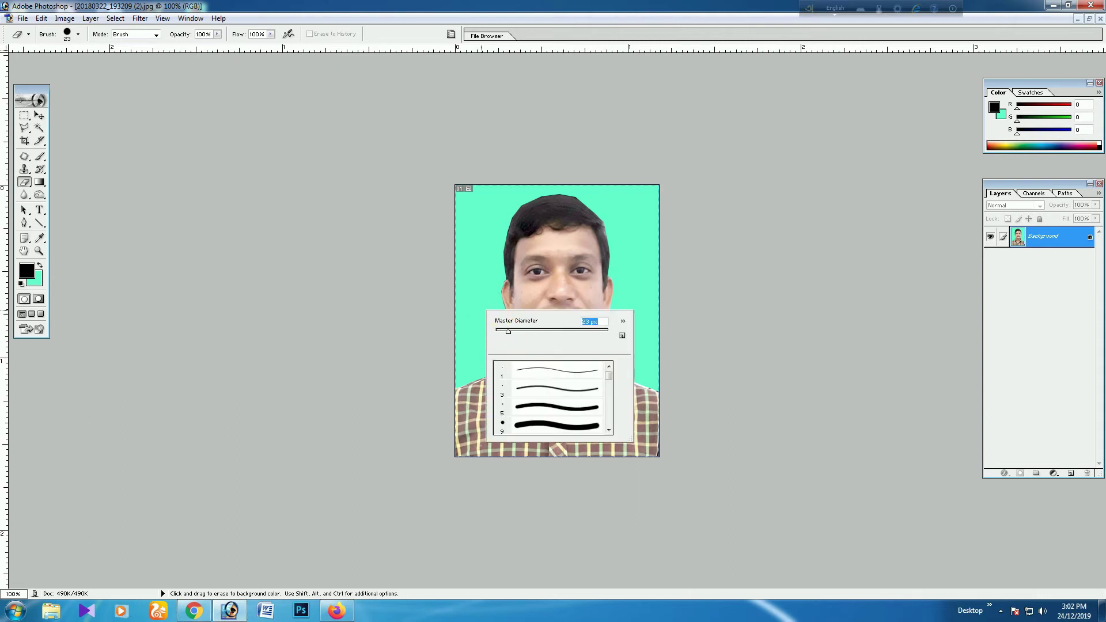
{"action": "left_click", "coordinate": [494, 290]}
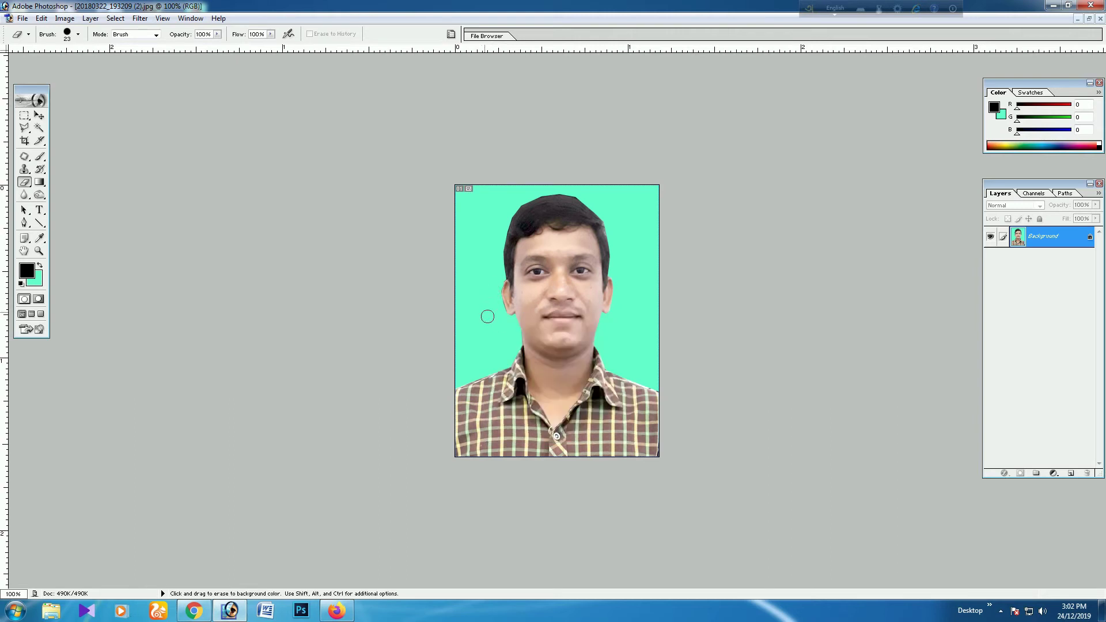
{"action": "right_click", "coordinate": [627, 208]}
{"action": "left_click_drag", "start_coordinate": [659, 232], "coordinate": [666, 226]}
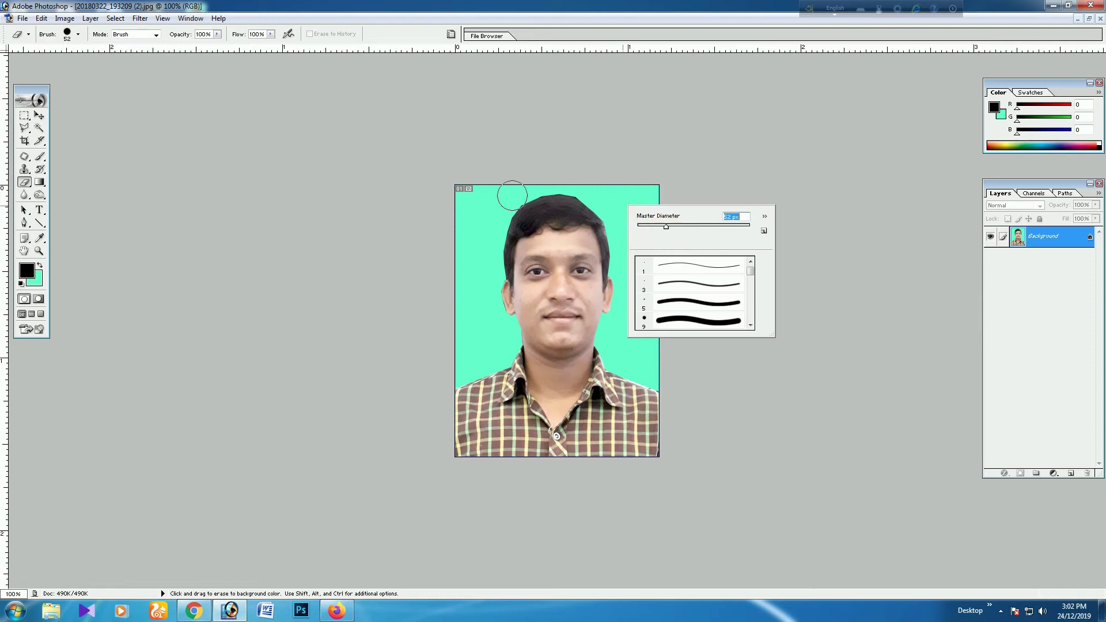
{"action": "key", "text": "Return"}
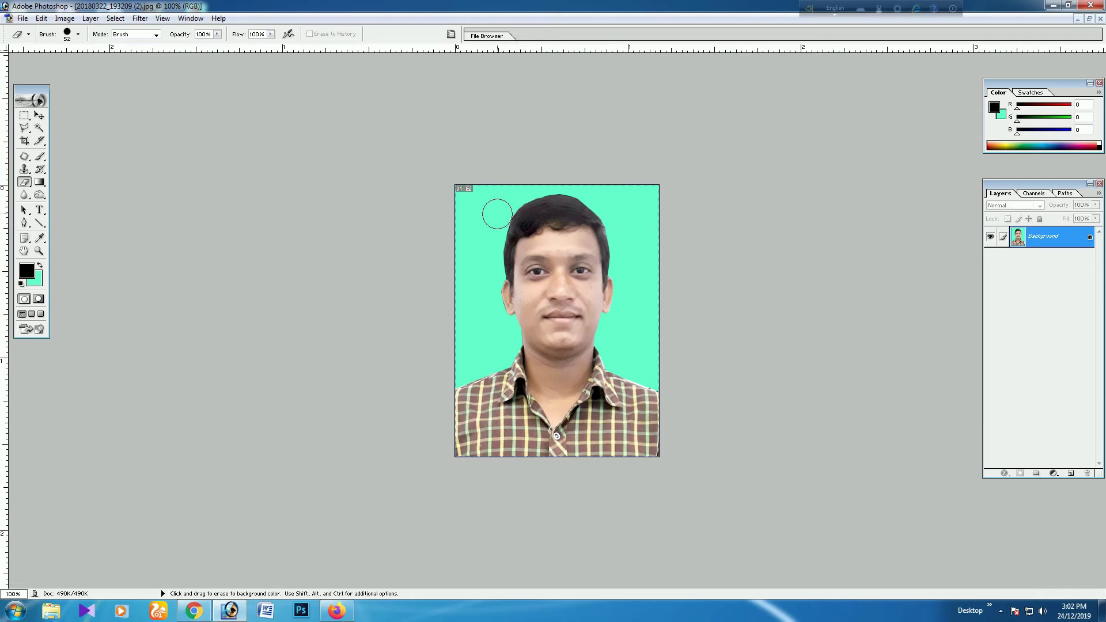
- Darken the man's hair, sideburns and eyebrow with the Burn tool
{"action": "left_click", "coordinate": [40, 194]}
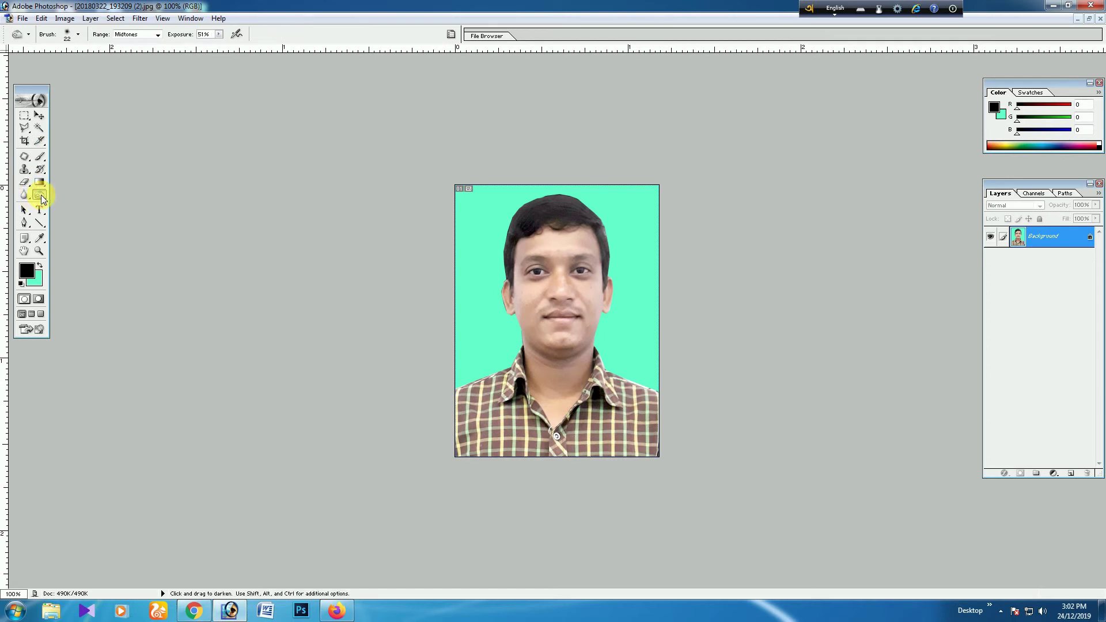
{"action": "mouse_move", "coordinate": [530, 227]}
{"action": "left_mouse_down"}
{"action": "mouse_move", "coordinate": [510, 277]}
{"action": "mouse_move", "coordinate": [514, 222]}
{"action": "mouse_move", "coordinate": [508, 262]}
{"action": "mouse_move", "coordinate": [540, 210]}
{"action": "mouse_move", "coordinate": [528, 213]}
{"action": "mouse_move", "coordinate": [551, 198]}
{"action": "mouse_move", "coordinate": [517, 213]}
{"action": "mouse_move", "coordinate": [564, 198]}
{"action": "mouse_move", "coordinate": [553, 211]}
{"action": "mouse_move", "coordinate": [564, 211]}
{"action": "mouse_move", "coordinate": [528, 225]}
{"action": "mouse_move", "coordinate": [577, 215]}
{"action": "mouse_move", "coordinate": [551, 199]}
{"action": "mouse_move", "coordinate": [593, 214]}
{"action": "mouse_move", "coordinate": [522, 230]}
{"action": "mouse_move", "coordinate": [600, 216]}
{"action": "mouse_move", "coordinate": [588, 215]}
{"action": "mouse_move", "coordinate": [604, 283]}
{"action": "left_mouse_up"}
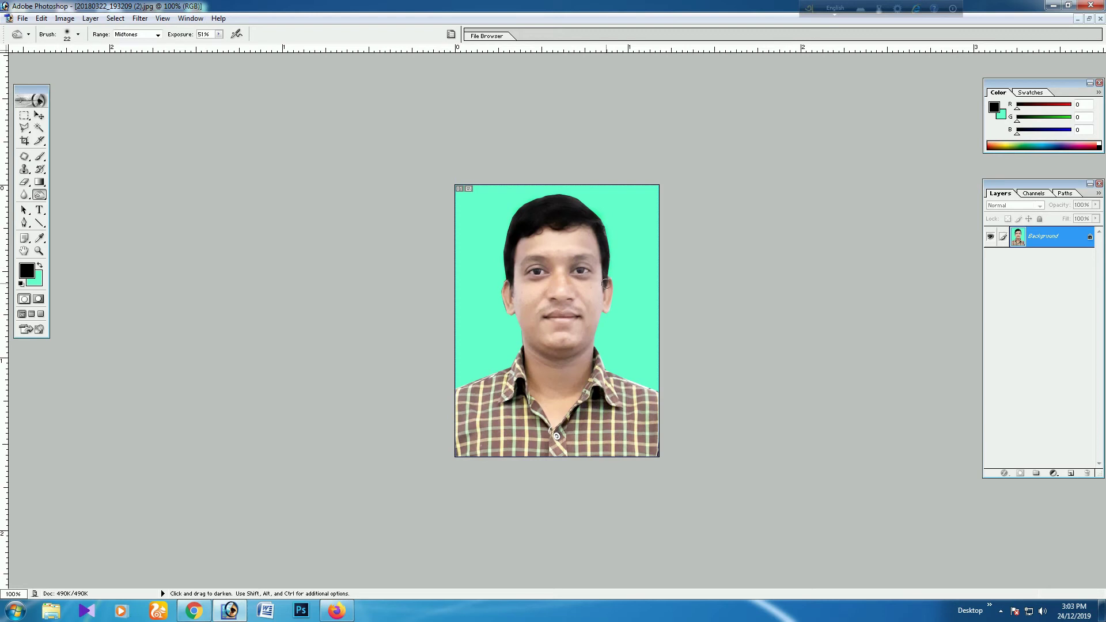
{"action": "mouse_move", "coordinate": [514, 243]}
{"action": "left_mouse_down"}
{"action": "mouse_move", "coordinate": [511, 283]}
{"action": "mouse_move", "coordinate": [522, 292]}
{"action": "left_mouse_up"}
{"action": "left_click_drag", "start_coordinate": [542, 256], "coordinate": [524, 259]}
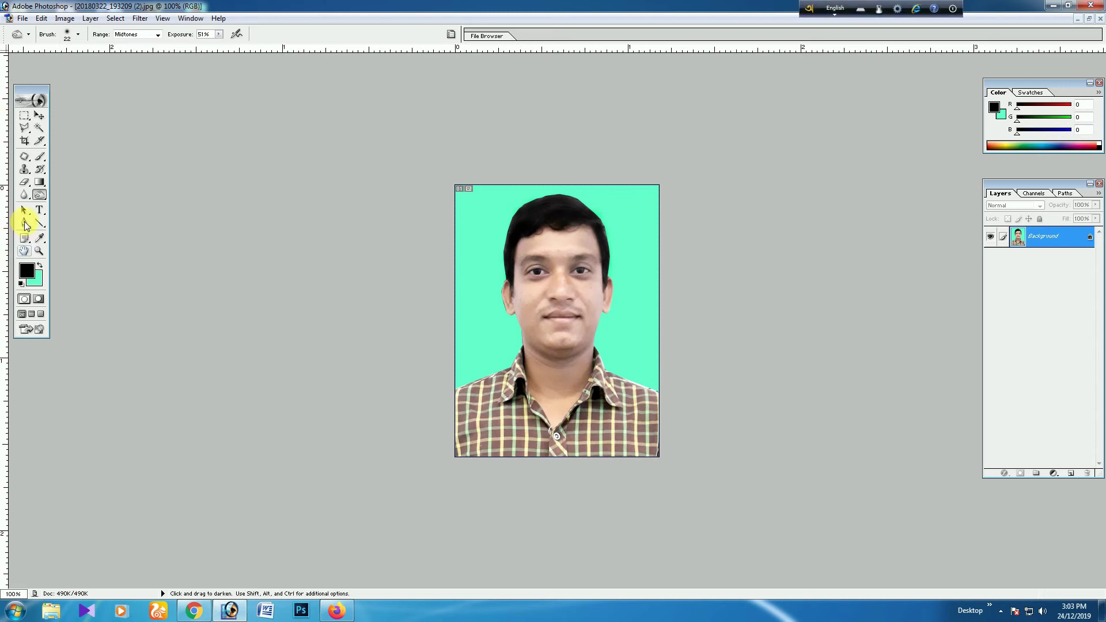
- Soften the outline of the head and shoulders against the green background with the Blur tool at a 43 px brush
{"action": "left_click", "coordinate": [27, 197]}
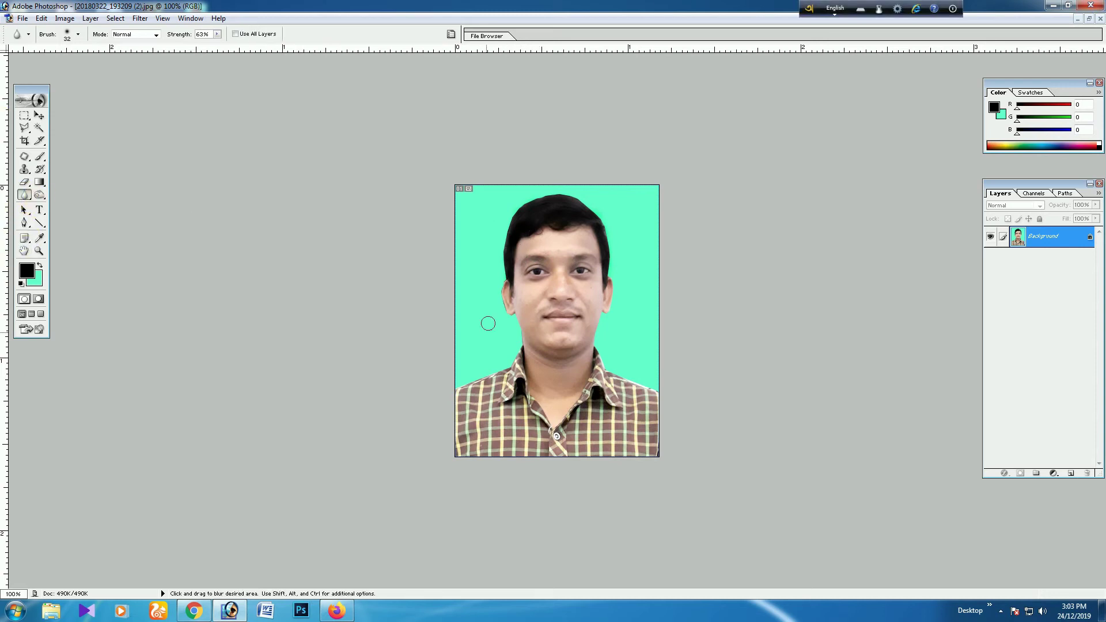
{"action": "right_click", "coordinate": [487, 375]}
{"action": "left_click_drag", "start_coordinate": [527, 390], "coordinate": [529, 389]}
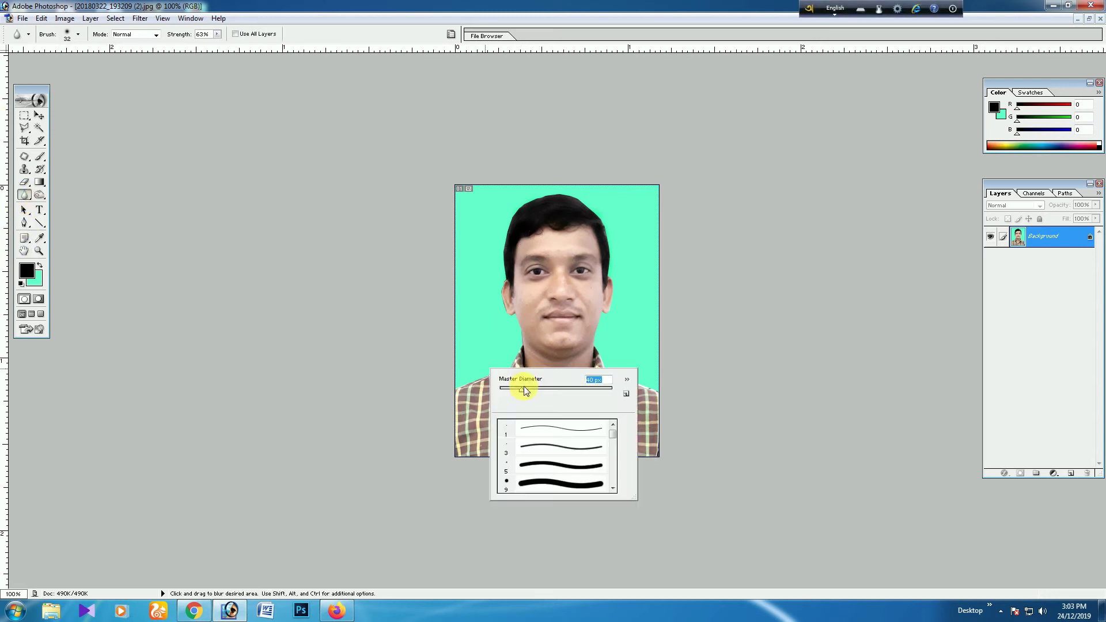
{"action": "left_click", "coordinate": [515, 219]}
{"action": "mouse_move", "coordinate": [543, 188]}
{"action": "left_mouse_down"}
{"action": "mouse_move", "coordinate": [588, 186]}
{"action": "mouse_move", "coordinate": [493, 238]}
{"action": "mouse_move", "coordinate": [507, 361]}
{"action": "mouse_move", "coordinate": [447, 385]}
{"action": "left_mouse_up"}
{"action": "mouse_move", "coordinate": [545, 195]}
{"action": "left_mouse_down"}
{"action": "mouse_move", "coordinate": [580, 196]}
{"action": "mouse_move", "coordinate": [602, 216]}
{"action": "mouse_move", "coordinate": [613, 251]}
{"action": "mouse_move", "coordinate": [601, 372]}
{"action": "mouse_move", "coordinate": [638, 378]}
{"action": "left_mouse_up"}
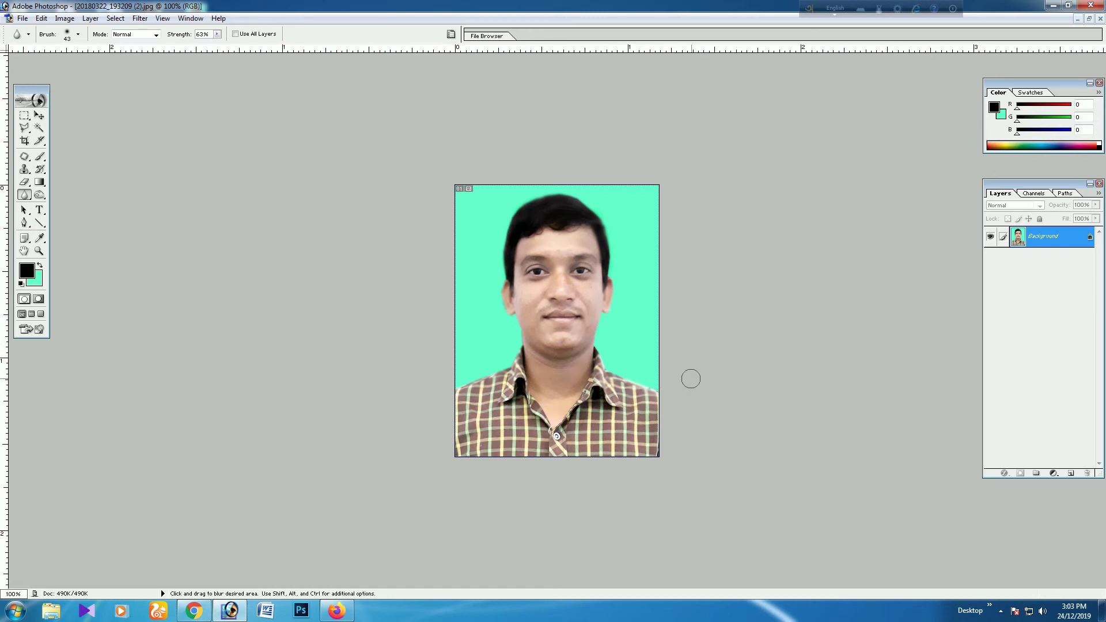
- Activate the Clone Stamp, reduce its brush to 25 px, and try to clone at the forehead hairline
{"action": "left_click", "coordinate": [24, 170]}
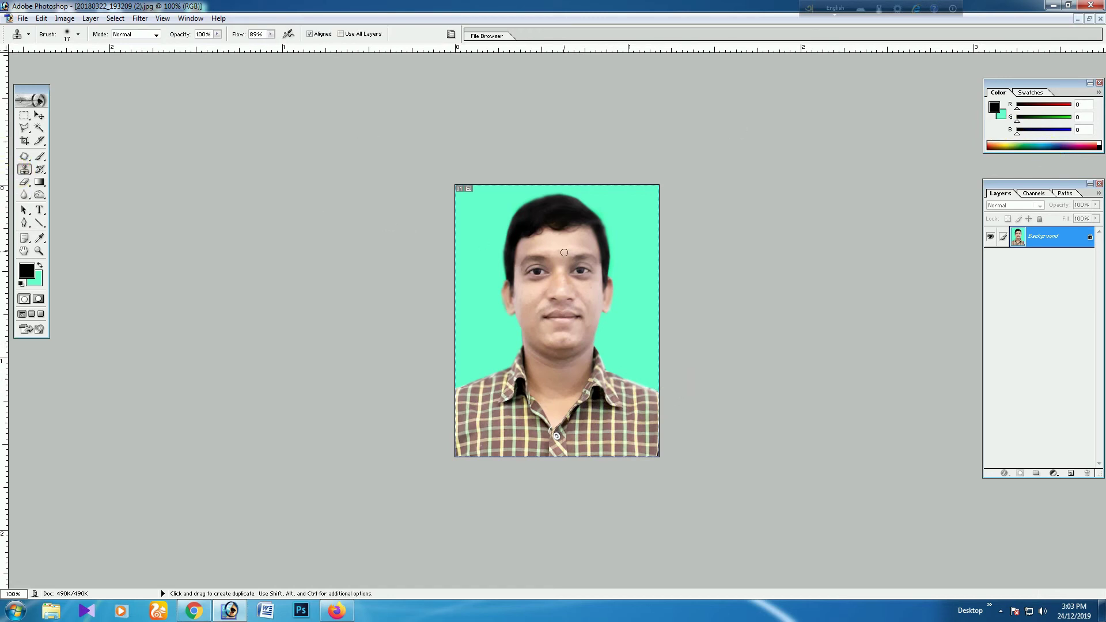
{"action": "right_click", "coordinate": [598, 260]}
{"action": "left_click_drag", "start_coordinate": [609, 262], "coordinate": [610, 264]}
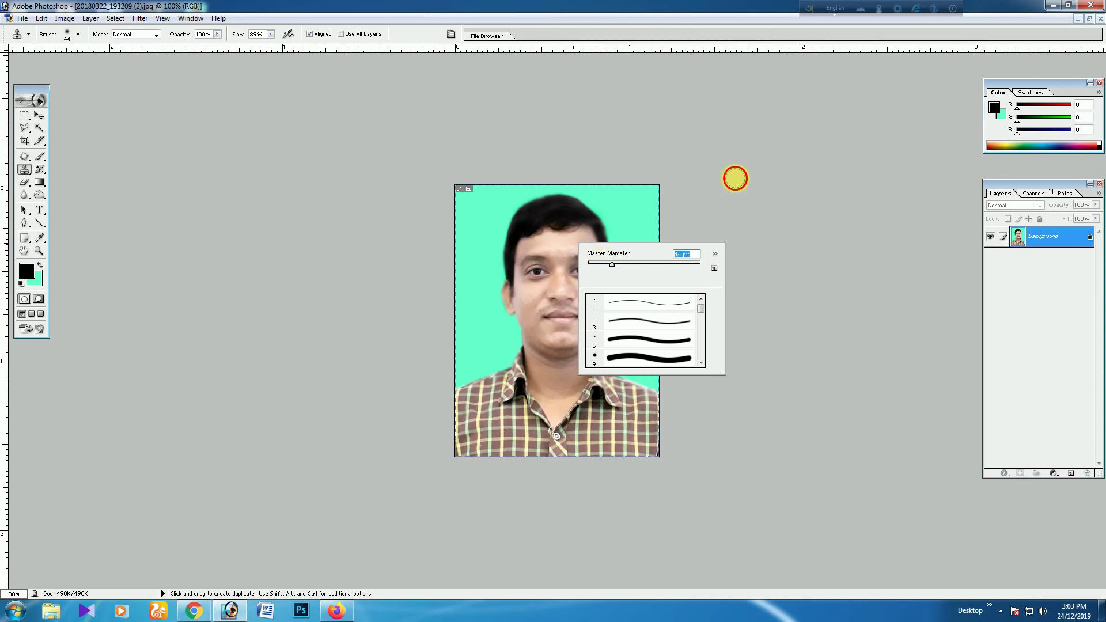
{"action": "left_click", "coordinate": [733, 178]}
{"action": "left_click", "coordinate": [564, 231]}
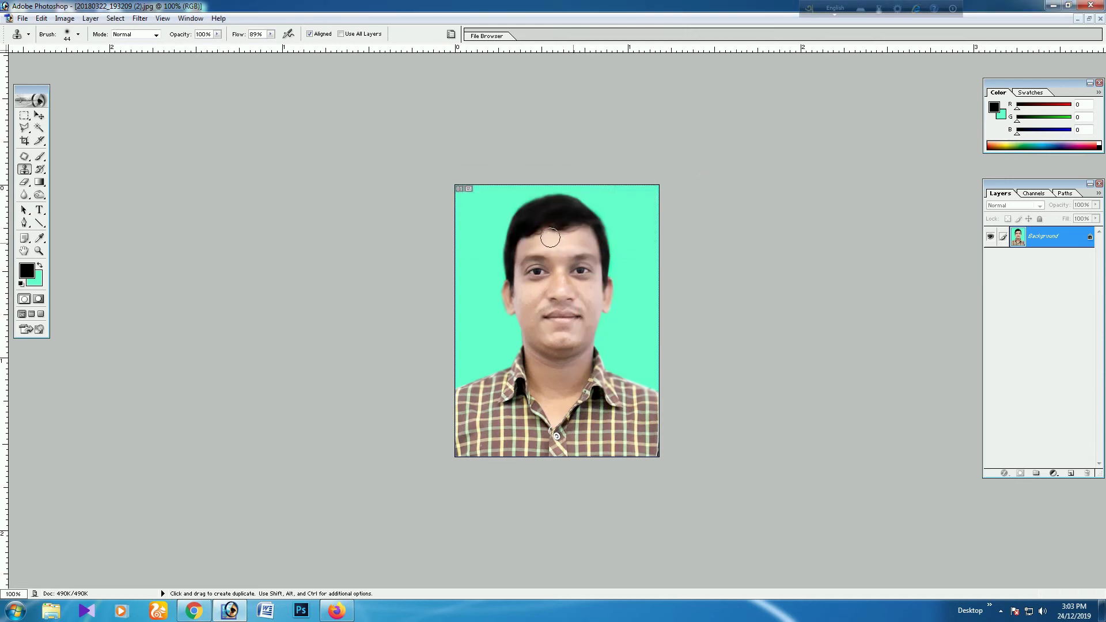
{"action": "right_click", "coordinate": [579, 262]}
{"action": "left_click", "coordinate": [583, 263]}
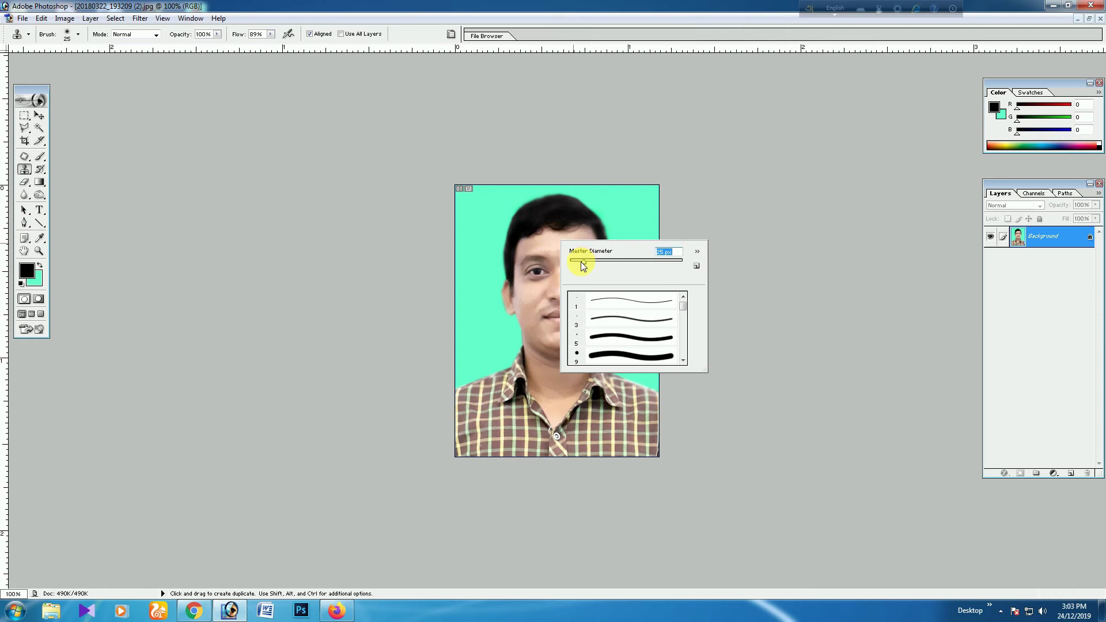
{"action": "left_click", "coordinate": [698, 209]}
{"action": "left_click", "coordinate": [552, 230]}
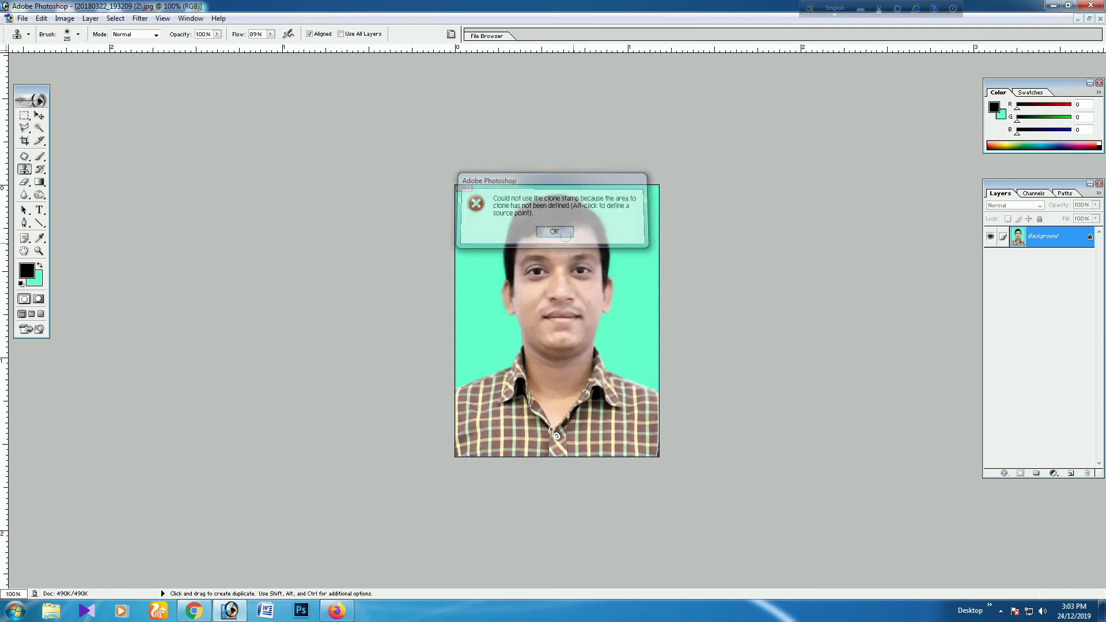
- Set the Clone Stamp brush to 14 px and retouch the forehead hairline using source points sampled from the skin just below it
{"action": "right_click", "coordinate": [552, 233]}
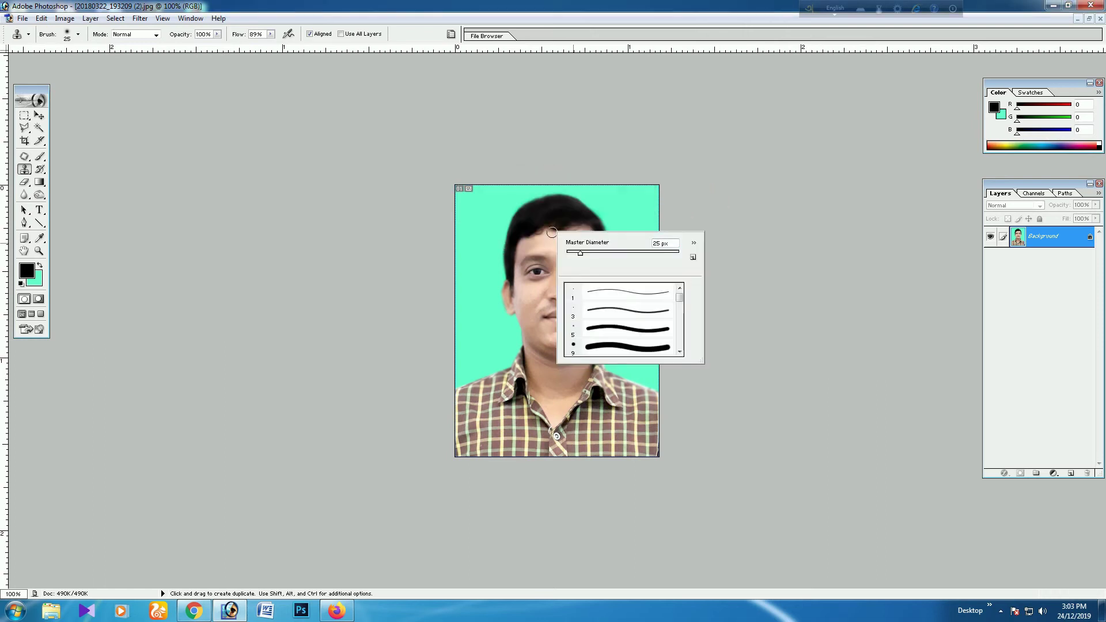
{"action": "left_click", "coordinate": [582, 250]}
{"action": "left_click", "coordinate": [573, 253]}
{"action": "left_click", "coordinate": [540, 237], "text": "alt"}
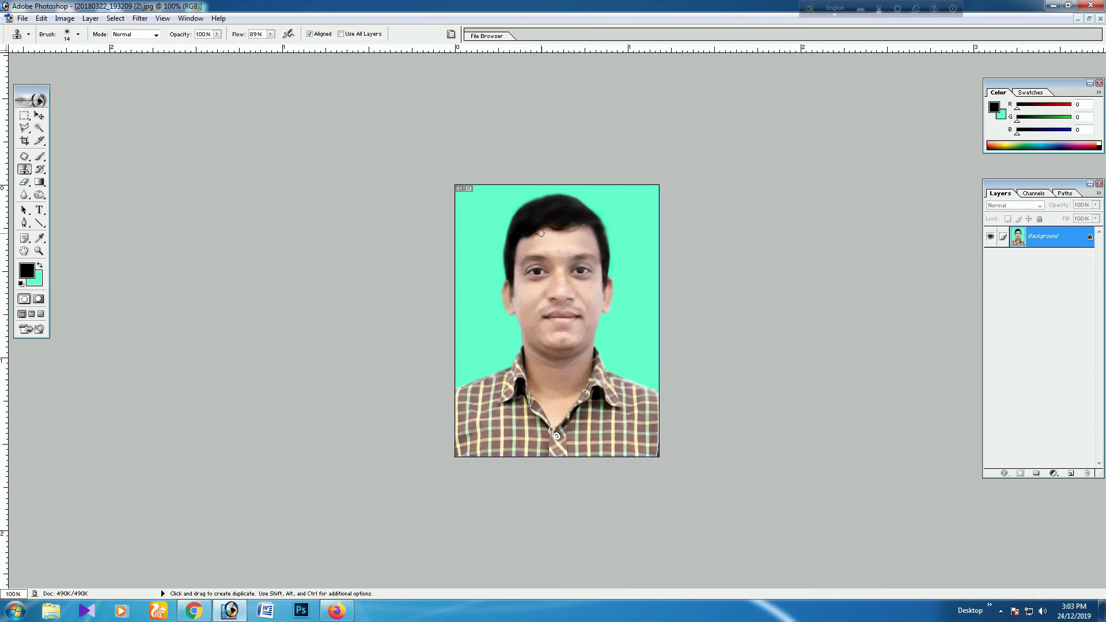
{"action": "left_click", "coordinate": [540, 241], "text": "alt"}
{"action": "left_click", "coordinate": [575, 237], "text": "alt"}
{"action": "left_click", "coordinate": [568, 236], "text": "alt"}
- Soften the retouched hairline along the forehead with the Blur tool at a 21 px brush
{"action": "left_click", "coordinate": [25, 194]}
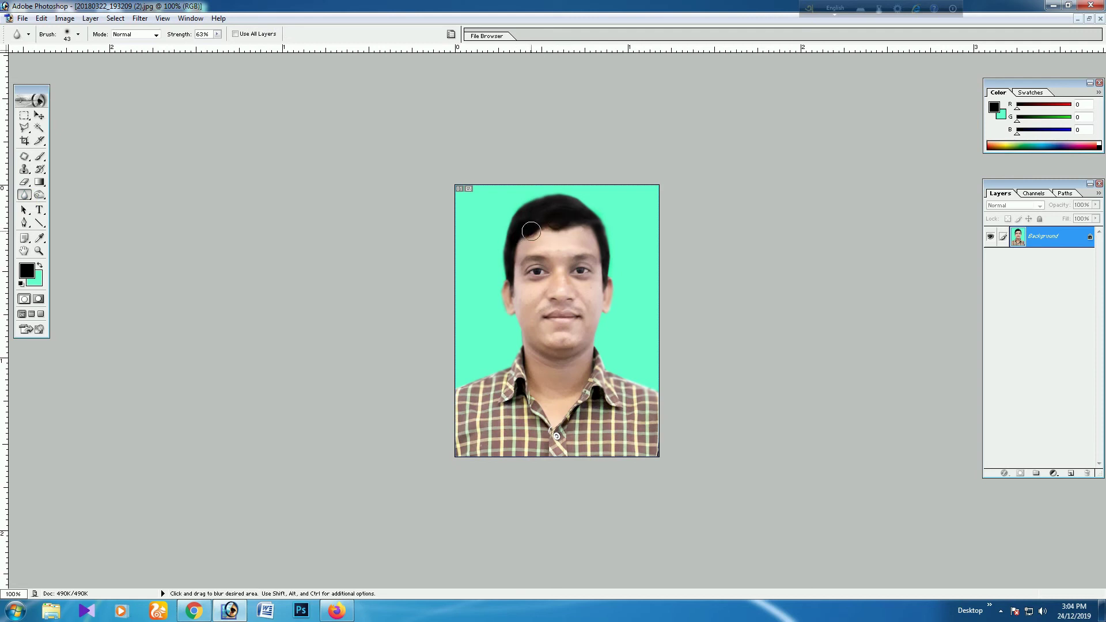
{"action": "left_click", "coordinate": [493, 25]}
{"action": "key", "text": "ctrl"}
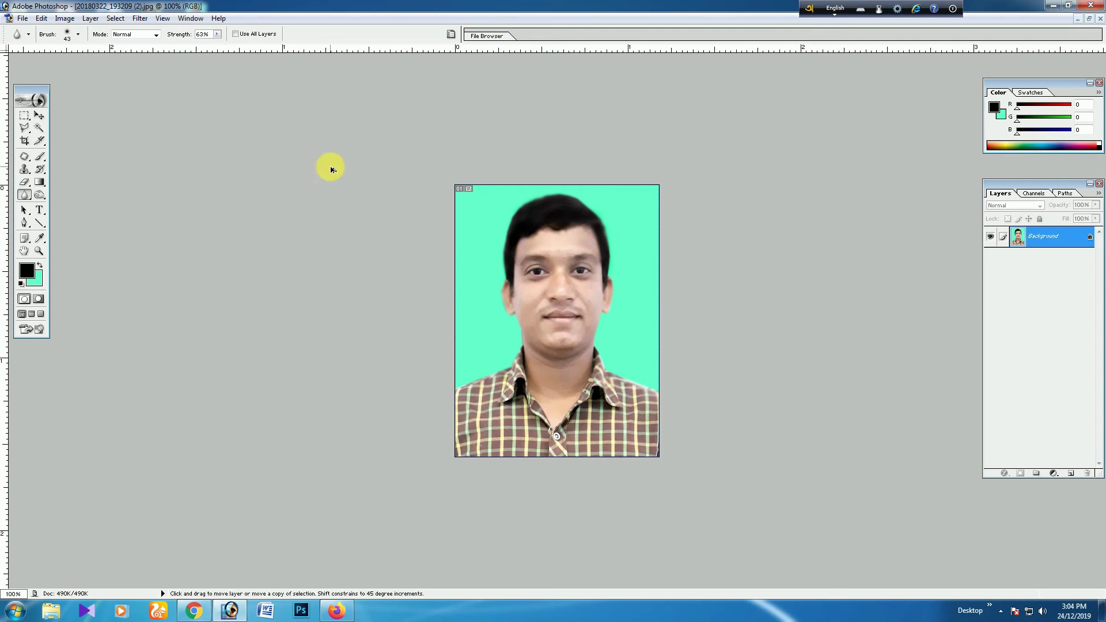
{"action": "key", "text": "alt"}
{"action": "key", "text": "ctrl"}
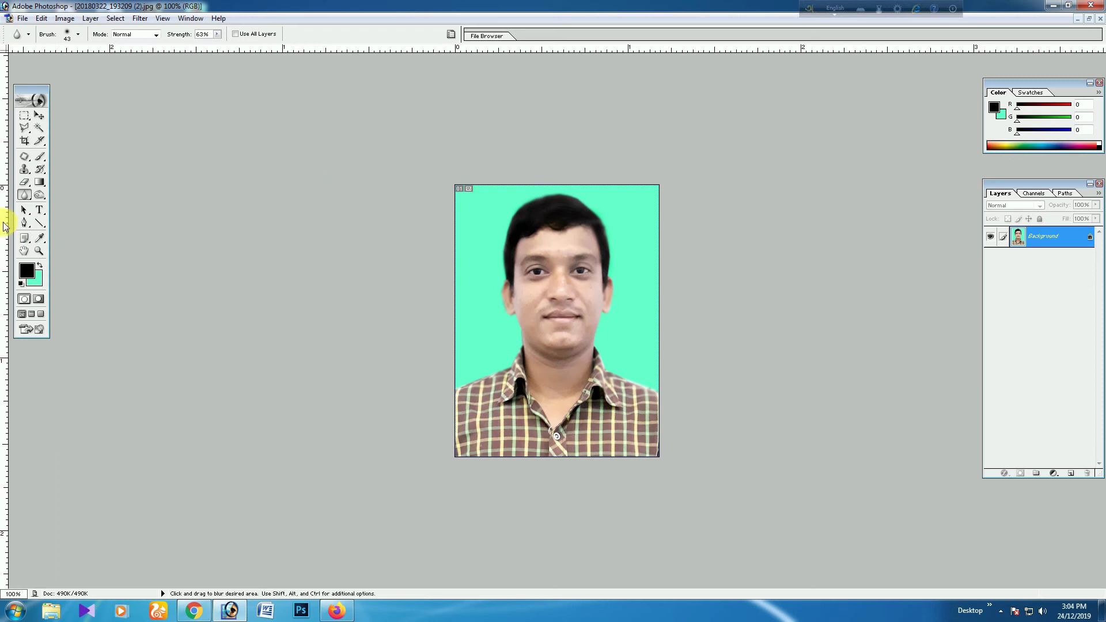
{"action": "left_click", "coordinate": [24, 195]}
{"action": "left_click", "coordinate": [62, 196]}
{"action": "right_click", "coordinate": [593, 214]}
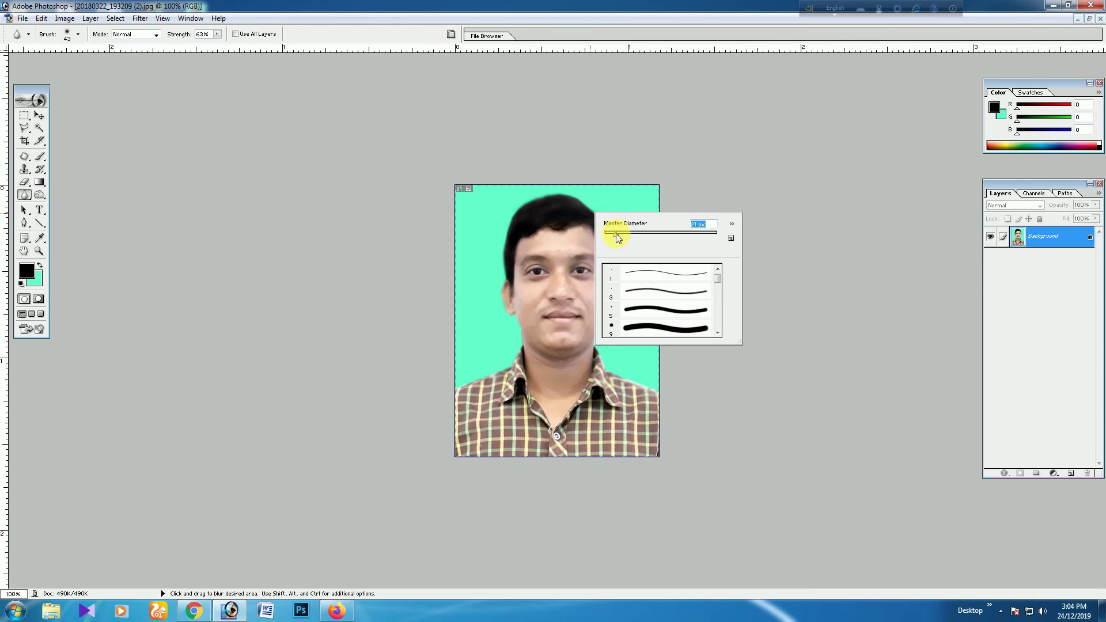
{"action": "left_click", "coordinate": [567, 228]}
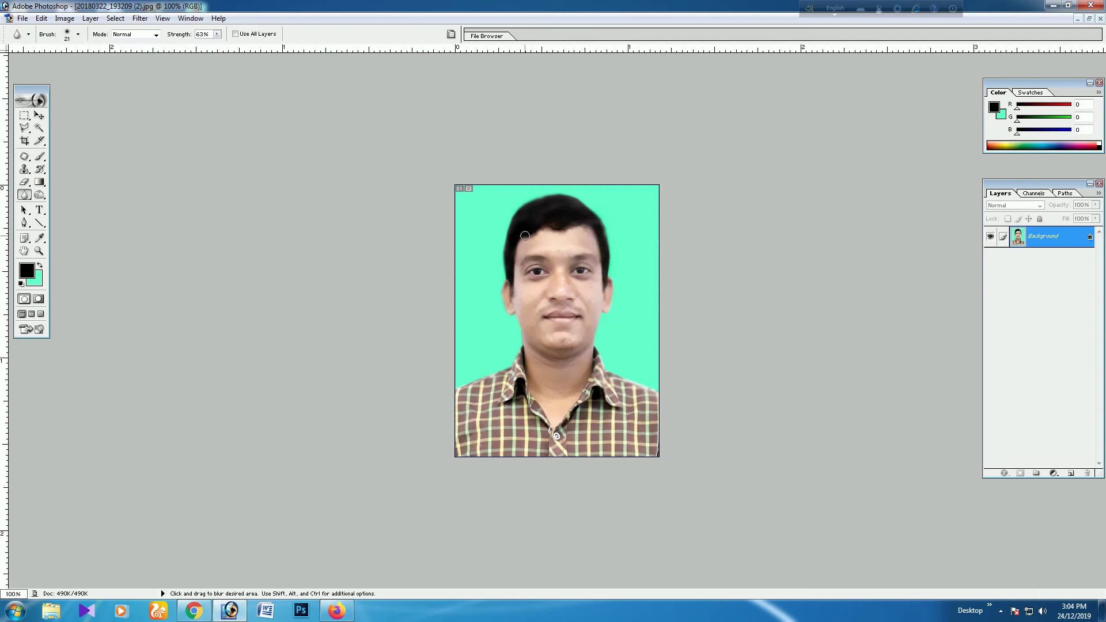
- Select the entire image and apply a black stroke along its edge as a border
{"action": "key", "text": "ctrl+a"}
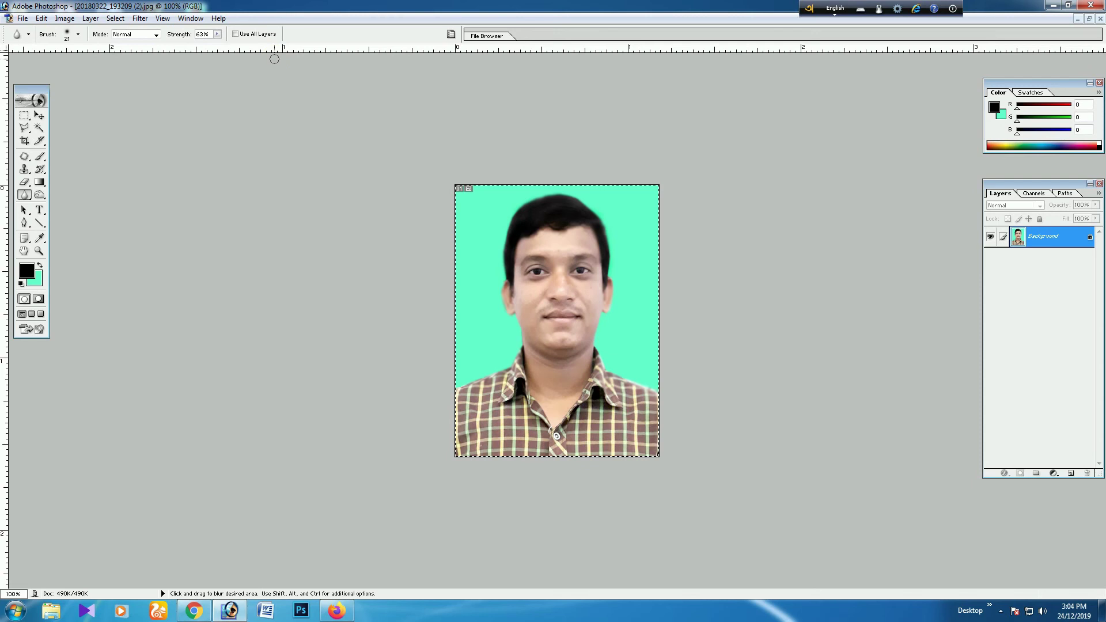
{"action": "left_click", "coordinate": [41, 17]}
{"action": "left_click", "coordinate": [65, 224]}
{"action": "left_click", "coordinate": [754, 221]}
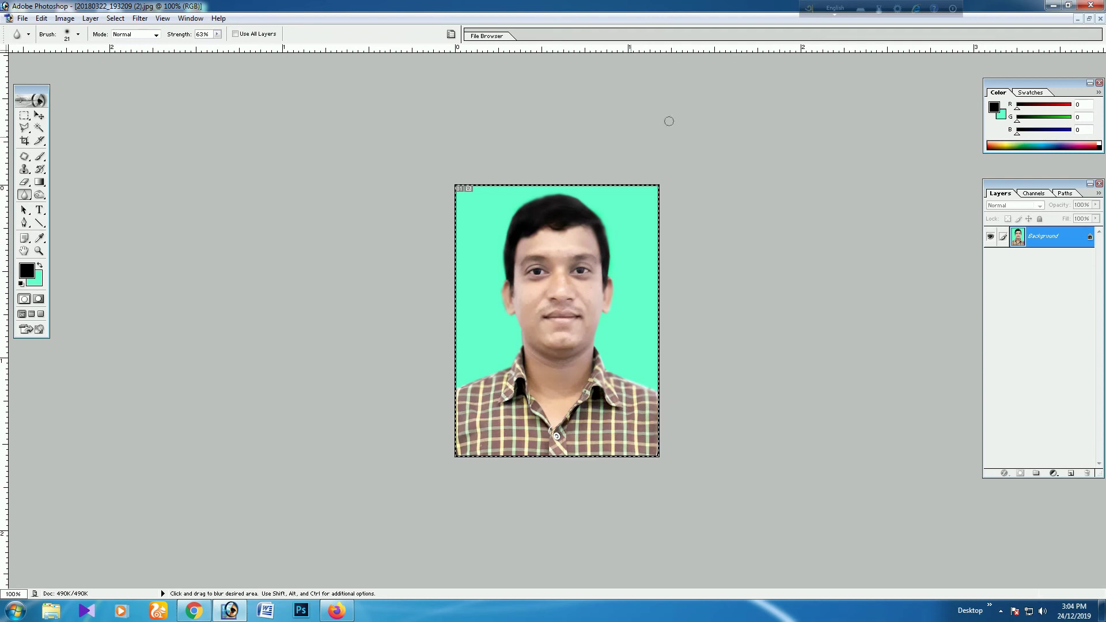
- Apply another black stroke, centered on the selection edge in Normal mode at 100% opacity, around the portrait
{"action": "left_click", "coordinate": [41, 18]}
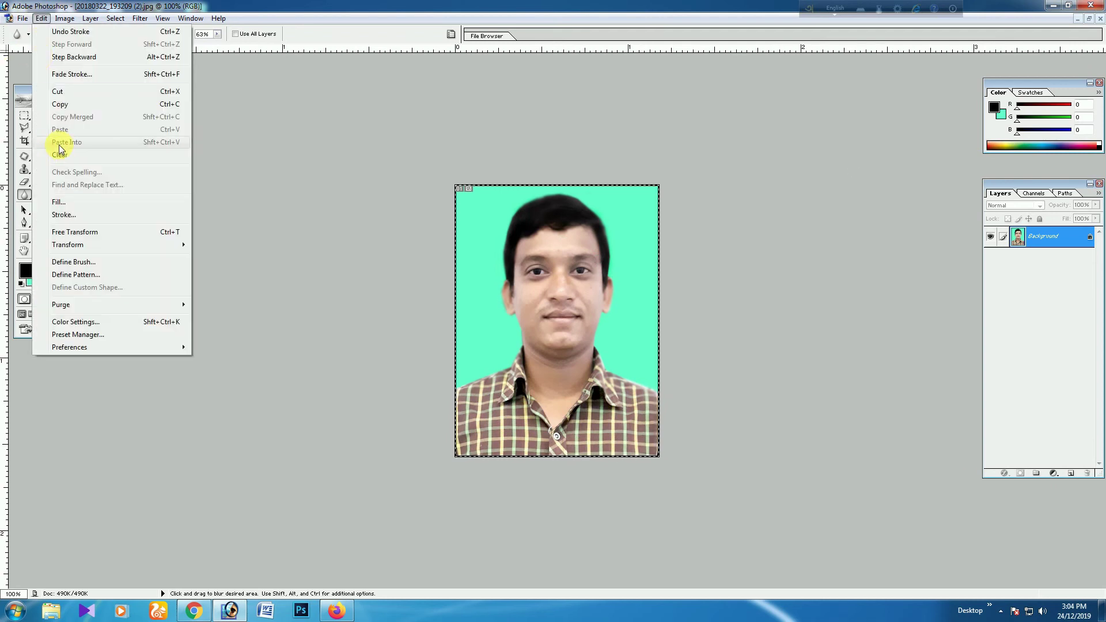
{"action": "left_click", "coordinate": [63, 215]}
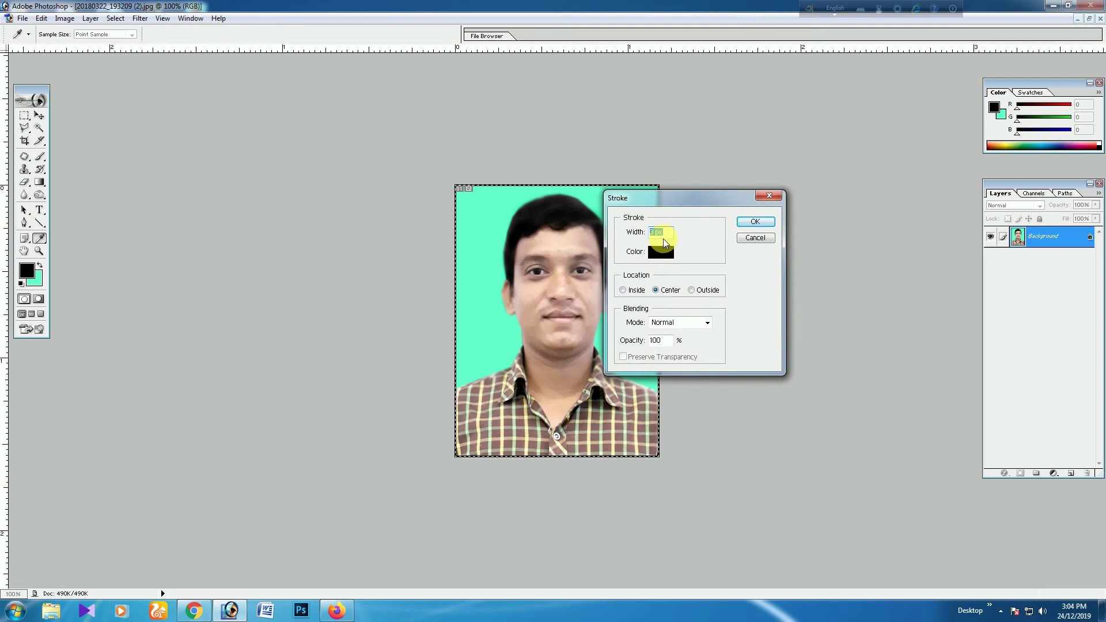
{"action": "left_click", "coordinate": [762, 226]}
{"action": "left_click", "coordinate": [17, 19]}
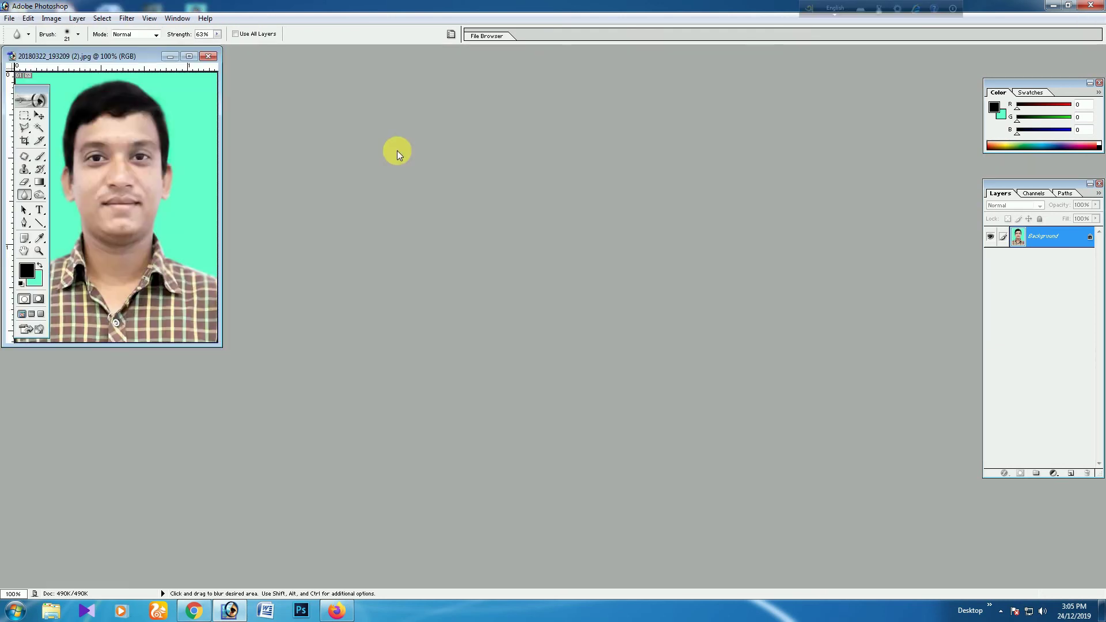
- Create a white A4 RGB document of 209.97 × 297.01 mm at 300 pixels/inch and place its window beside the portrait
{"action": "key", "text": "ctrl+n"}
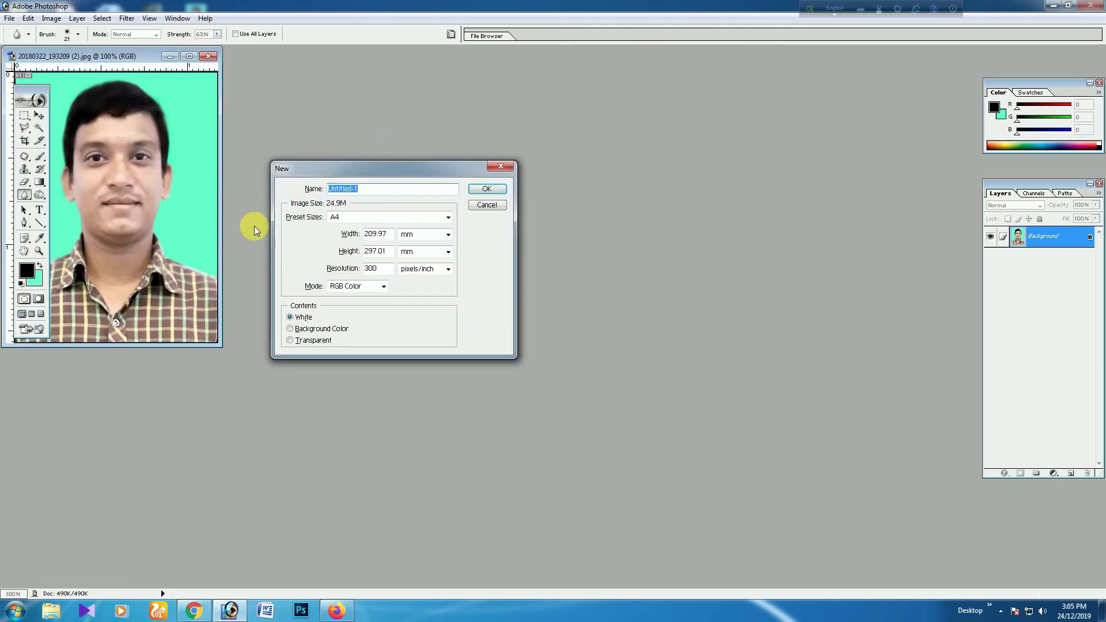
{"action": "left_click", "coordinate": [492, 188]}
{"action": "left_click_drag", "start_coordinate": [181, 57], "coordinate": [476, 66]}
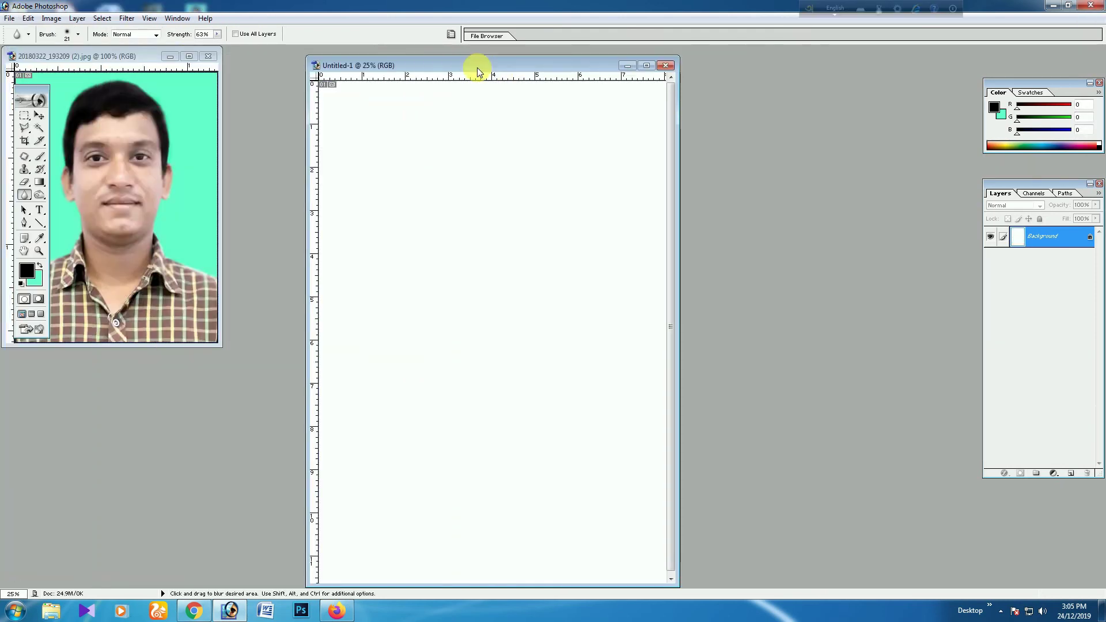
- Copy the bordered portrait onto the A4 page and duplicate it into a row of three at the page's upper edge
{"action": "left_click", "coordinate": [35, 117]}
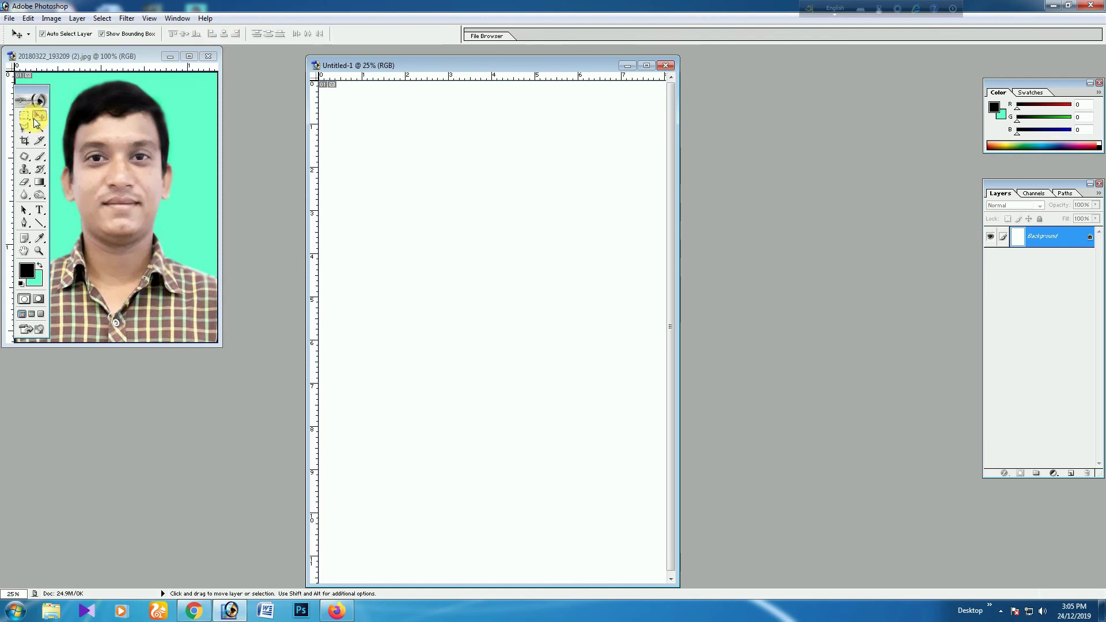
{"action": "left_click", "coordinate": [67, 128]}
{"action": "left_click_drag", "start_coordinate": [116, 134], "coordinate": [459, 119]}
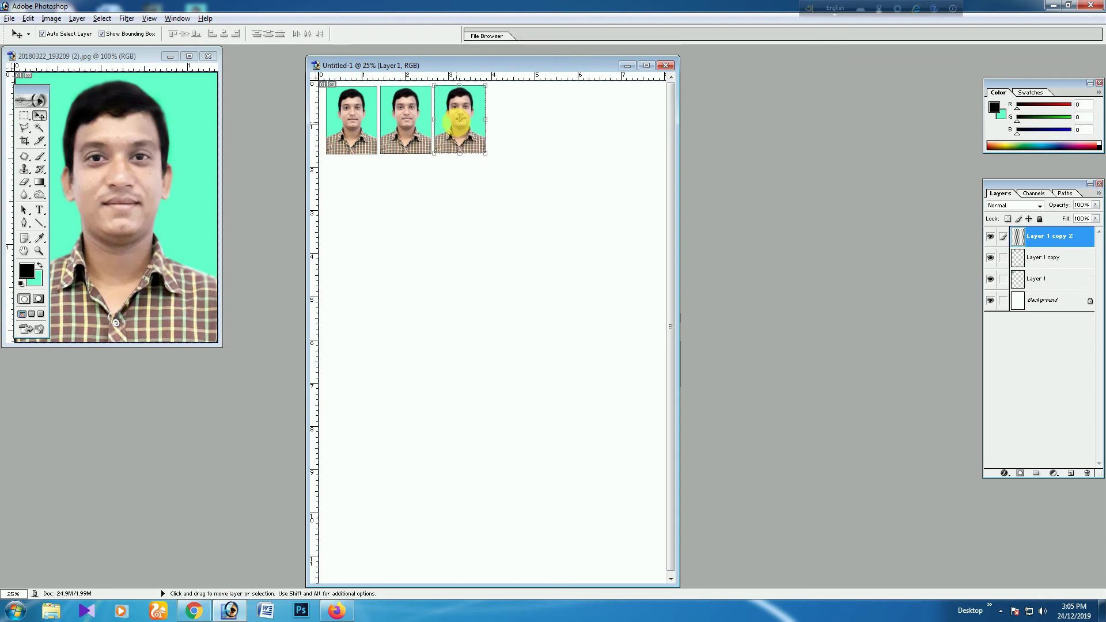
- Close the A4 document without saving, close the portrait and exit Photoshop
{"action": "left_click", "coordinate": [666, 65]}
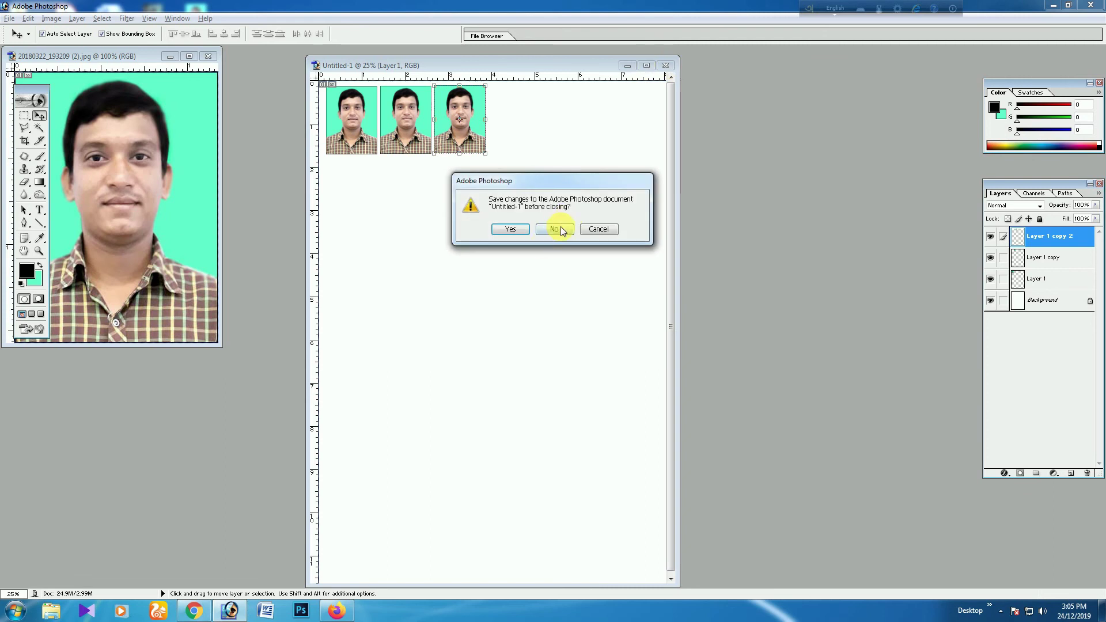
{"action": "left_click", "coordinate": [554, 229]}
{"action": "left_click", "coordinate": [208, 56]}
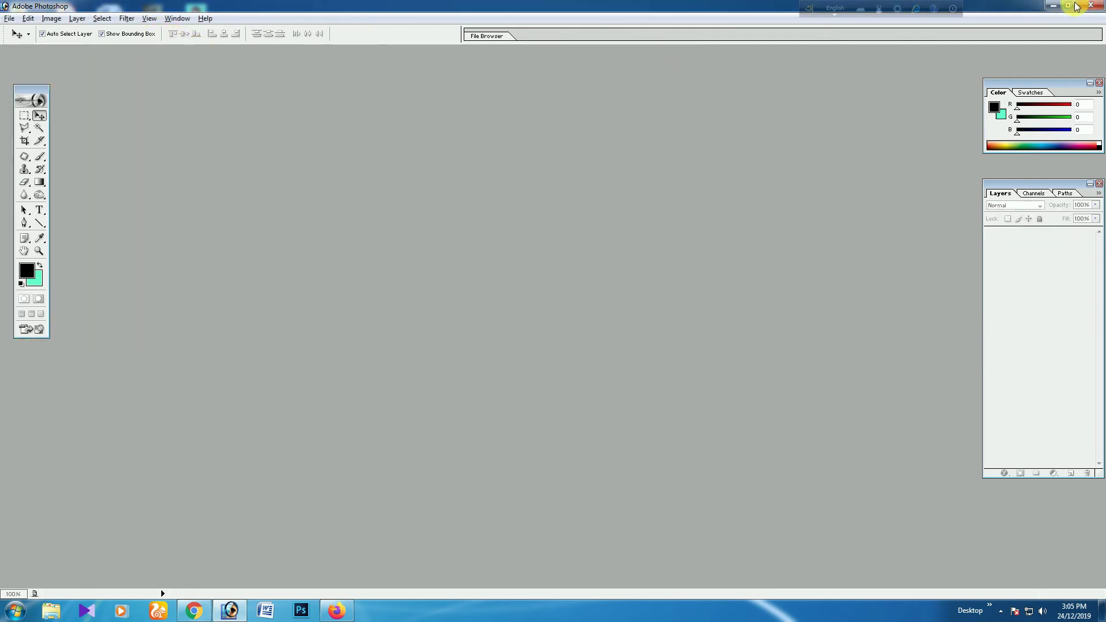
{"action": "left_click", "coordinate": [1092, 6]}
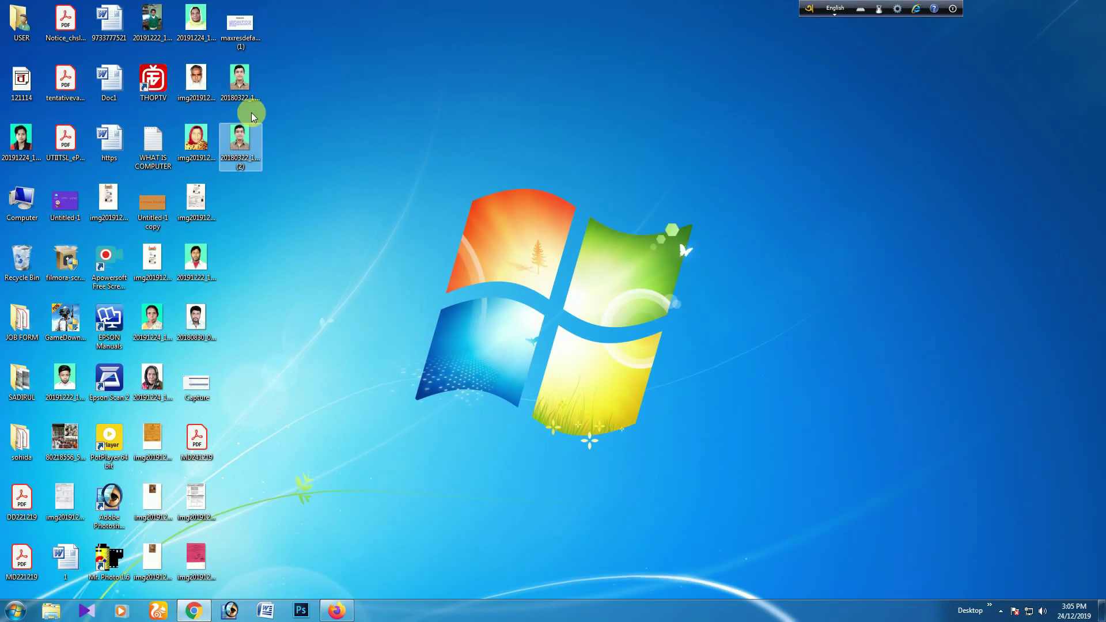
- Open the finished portrait from the desktop in Mr. Photo and start a Print Catalog layout with it
{"action": "left_click_drag", "start_coordinate": [248, 149], "coordinate": [113, 562]}
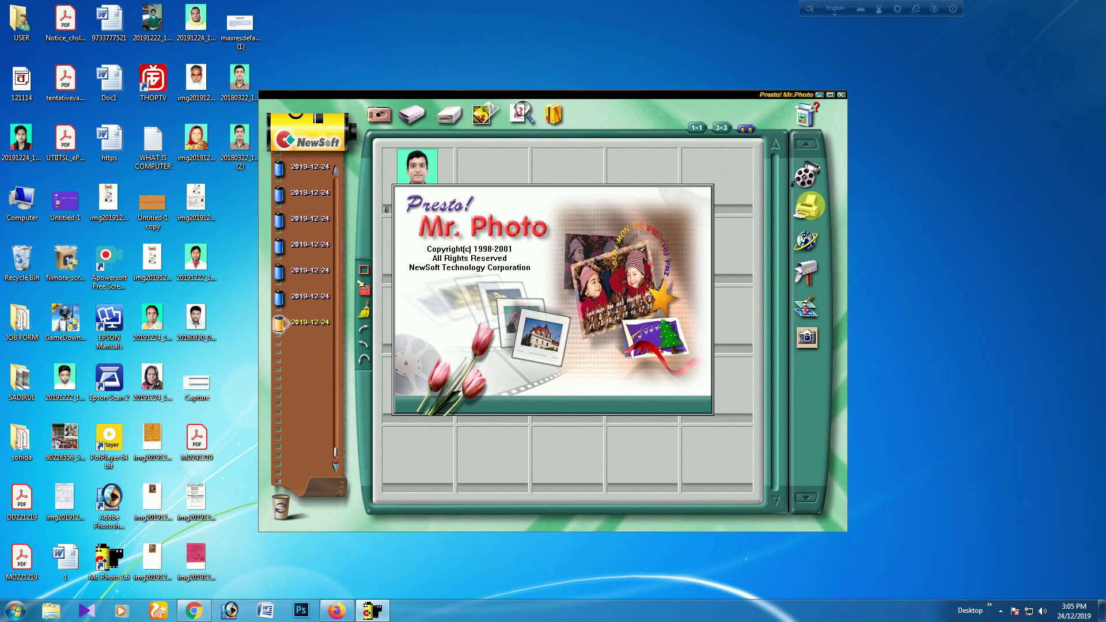
{"action": "left_click", "coordinate": [811, 207]}
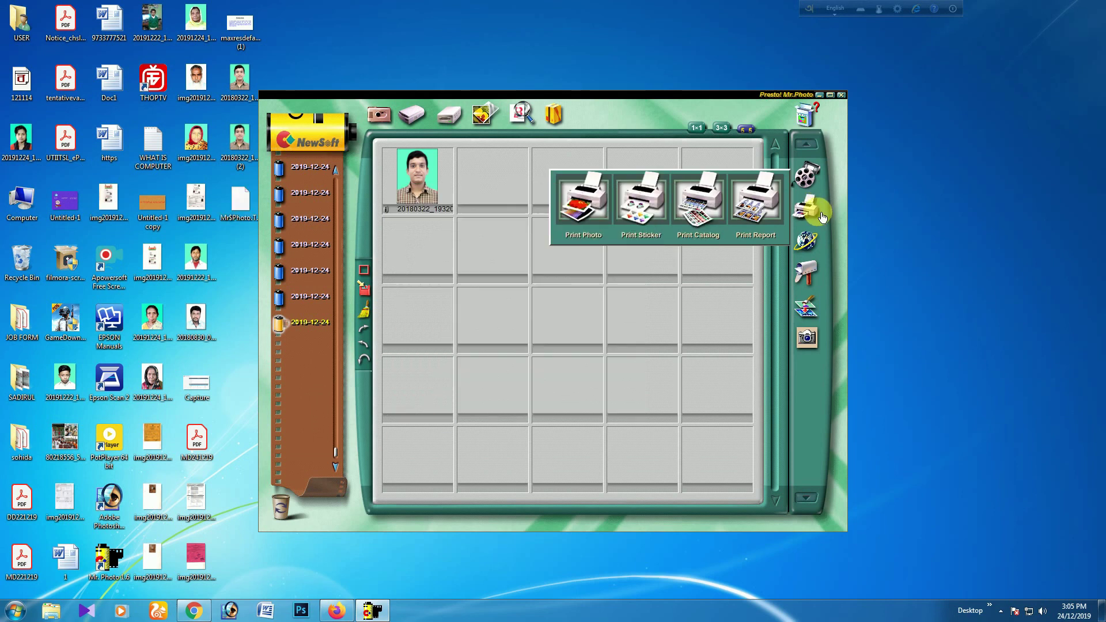
{"action": "left_click", "coordinate": [719, 212]}
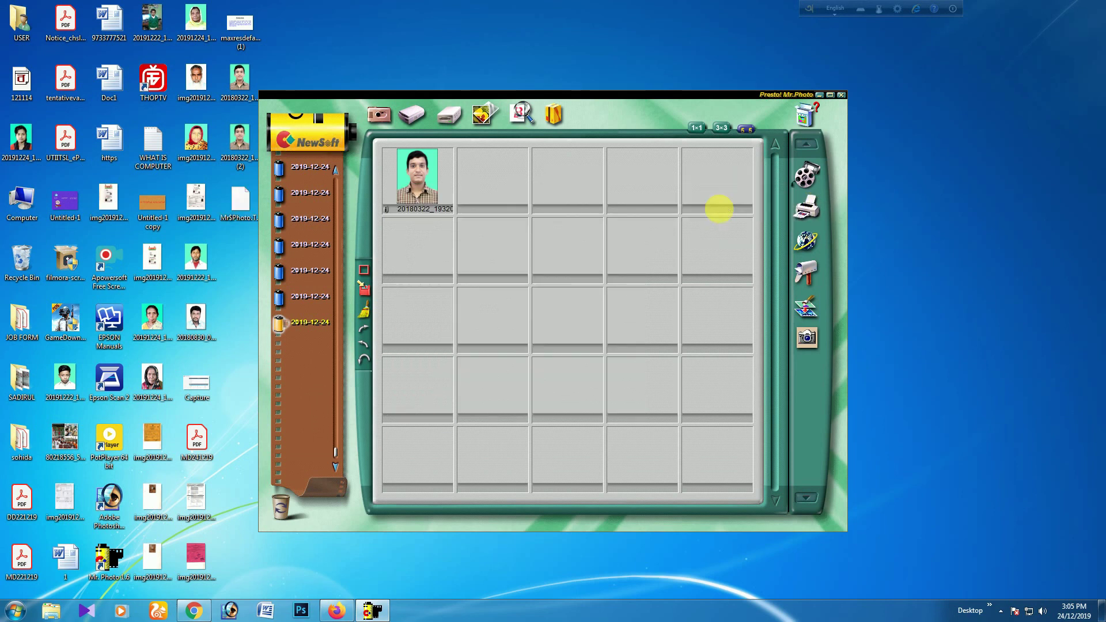
- Set the catalog's photo options to omit the title and date and use Fit the Cell (Trimming)
{"action": "left_click", "coordinate": [408, 415]}
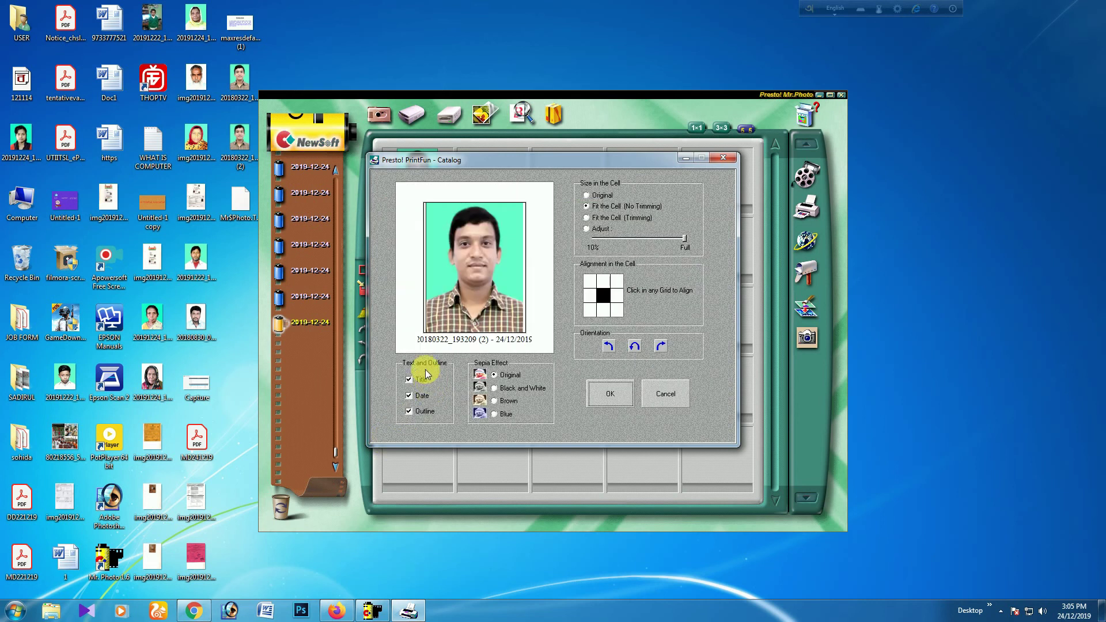
{"action": "left_click", "coordinate": [421, 386]}
{"action": "left_click", "coordinate": [421, 395]}
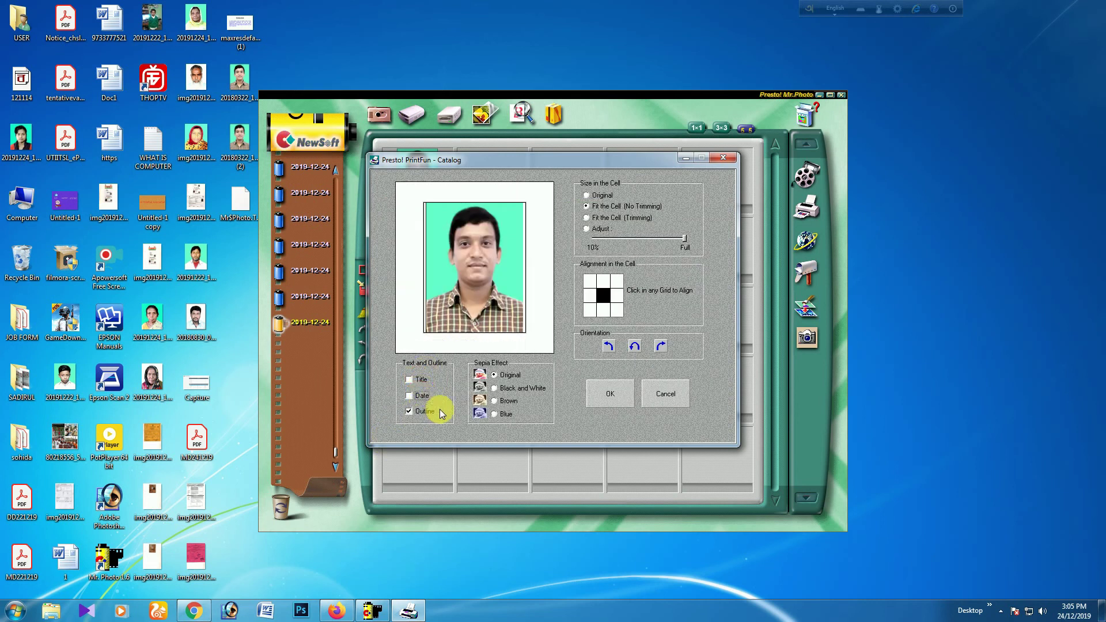
{"action": "left_click", "coordinate": [601, 225]}
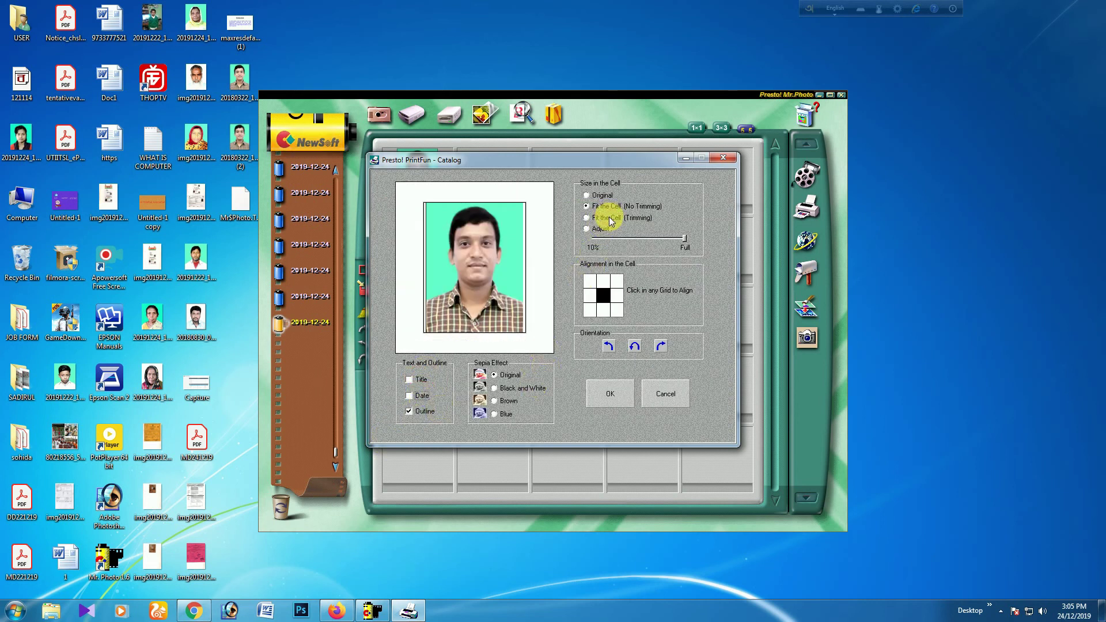
{"action": "left_click", "coordinate": [610, 217]}
{"action": "left_click", "coordinate": [591, 393]}
- Place the portrait in all six cells of the passport-size sheet's first row and view the available paper styles
{"action": "left_click", "coordinate": [493, 225]}
{"action": "left_click", "coordinate": [516, 224]}
{"action": "left_click", "coordinate": [540, 224]}
{"action": "left_click", "coordinate": [559, 222]}
{"action": "left_click", "coordinate": [581, 223]}
{"action": "left_click", "coordinate": [603, 223]}
{"action": "left_click", "coordinate": [520, 190]}
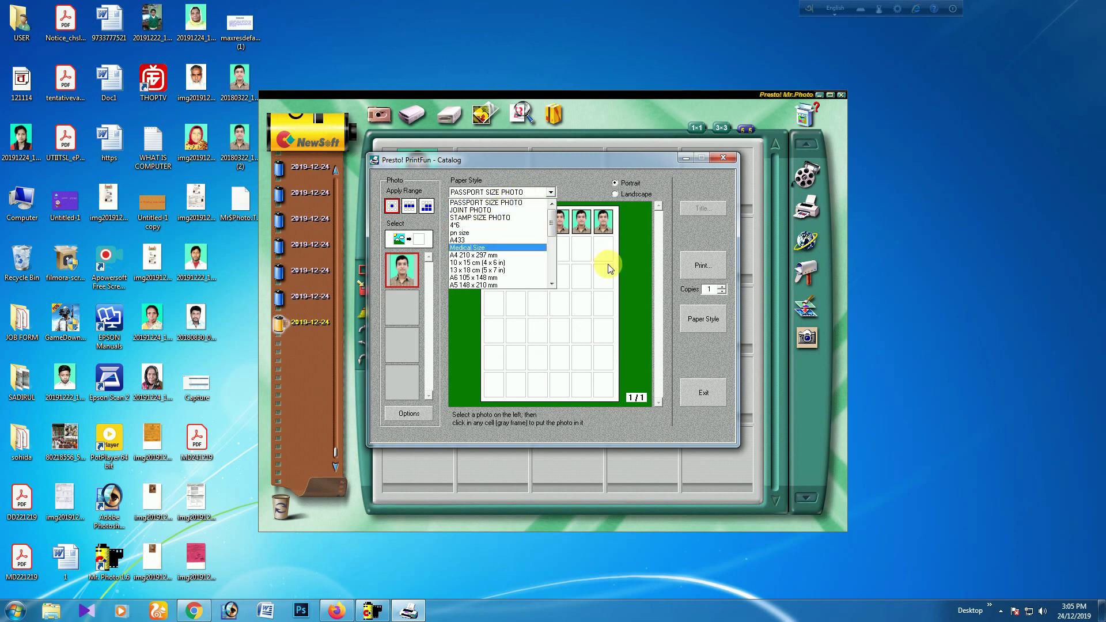
- Examine the paper type and quality choices in the EPSON L380 Series print properties without changing them
{"action": "left_click", "coordinate": [694, 266]}
{"action": "left_click", "coordinate": [647, 248]}
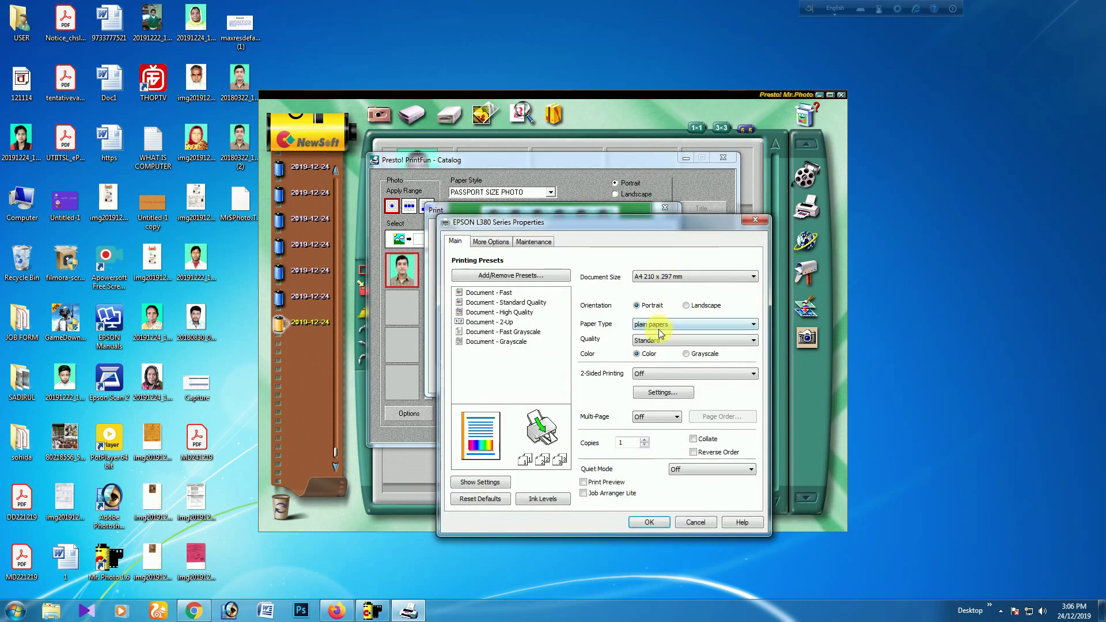
{"action": "left_click", "coordinate": [662, 324]}
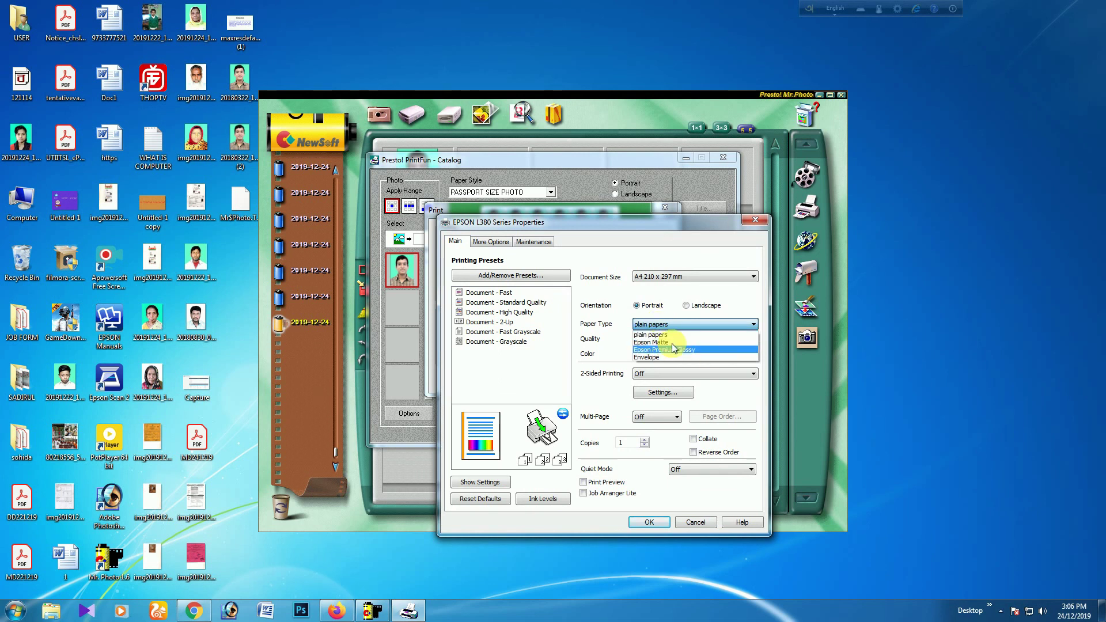
{"action": "left_click", "coordinate": [610, 317]}
{"action": "left_click", "coordinate": [651, 341]}
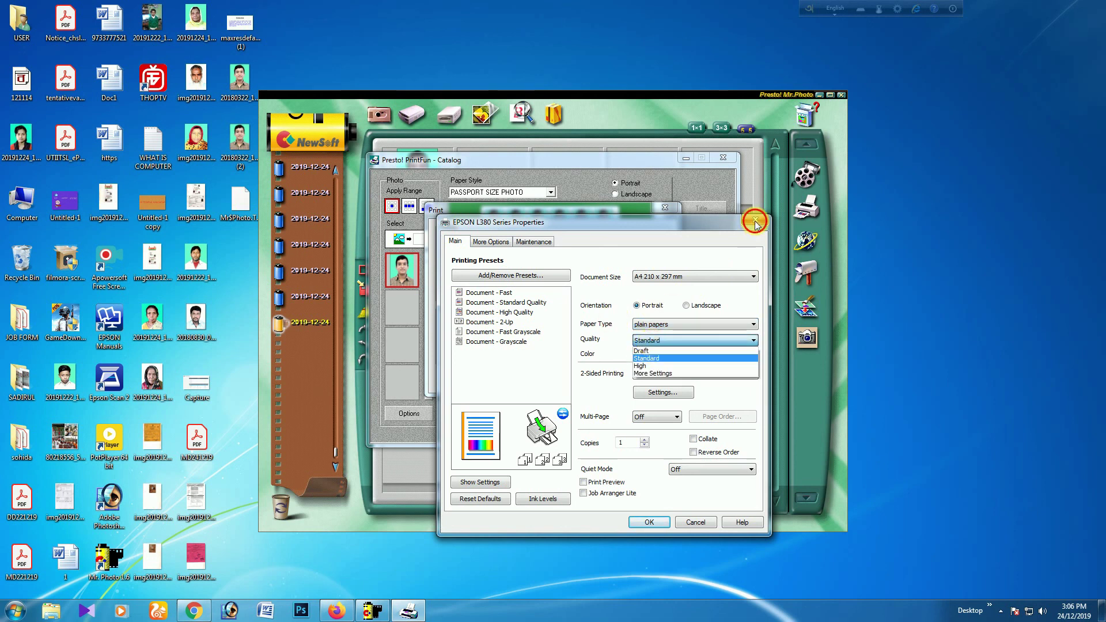
{"action": "left_click", "coordinate": [703, 210]}
{"action": "left_click", "coordinate": [753, 223]}
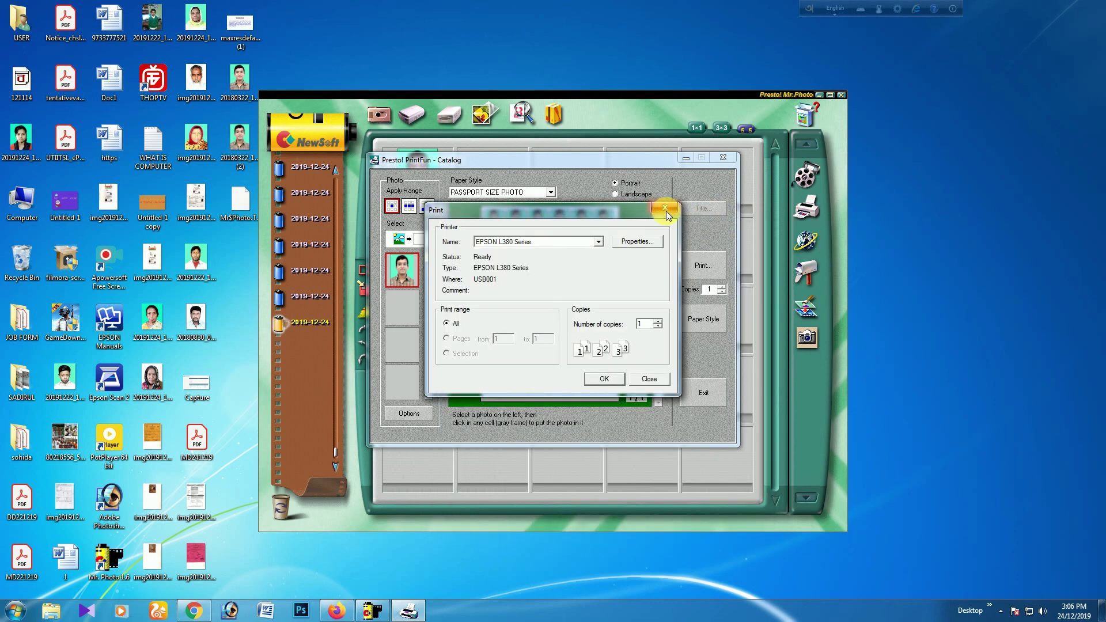
- Dismiss the print dialog without printing, close the catalog layout and exit Mr. Photo
{"action": "left_click", "coordinate": [665, 209]}
{"action": "left_click", "coordinate": [732, 159]}
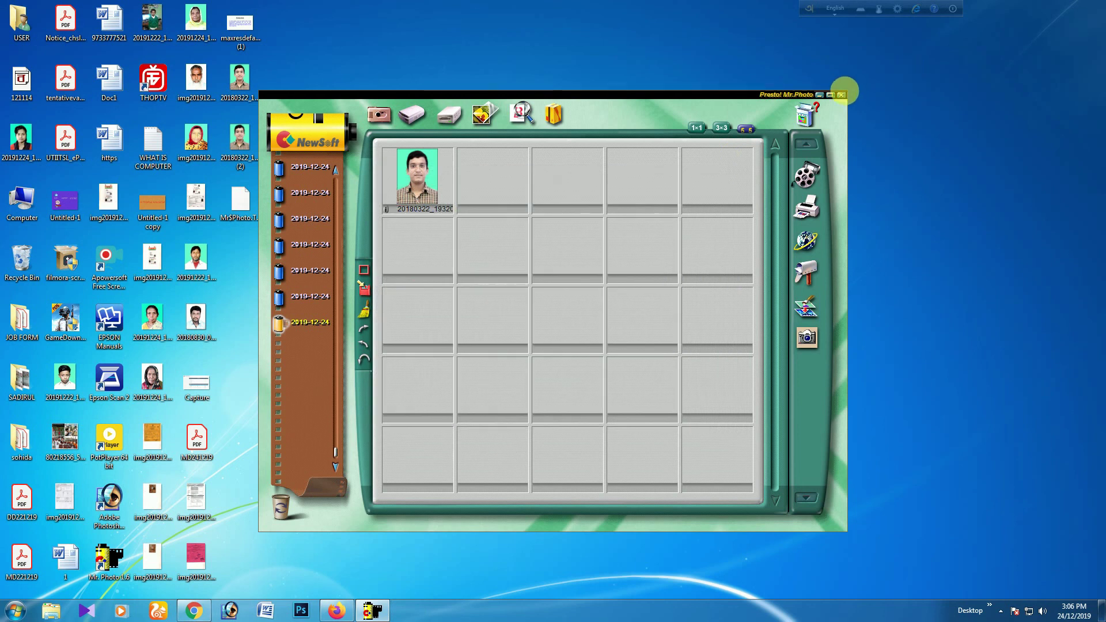
{"action": "left_click", "coordinate": [841, 95]}
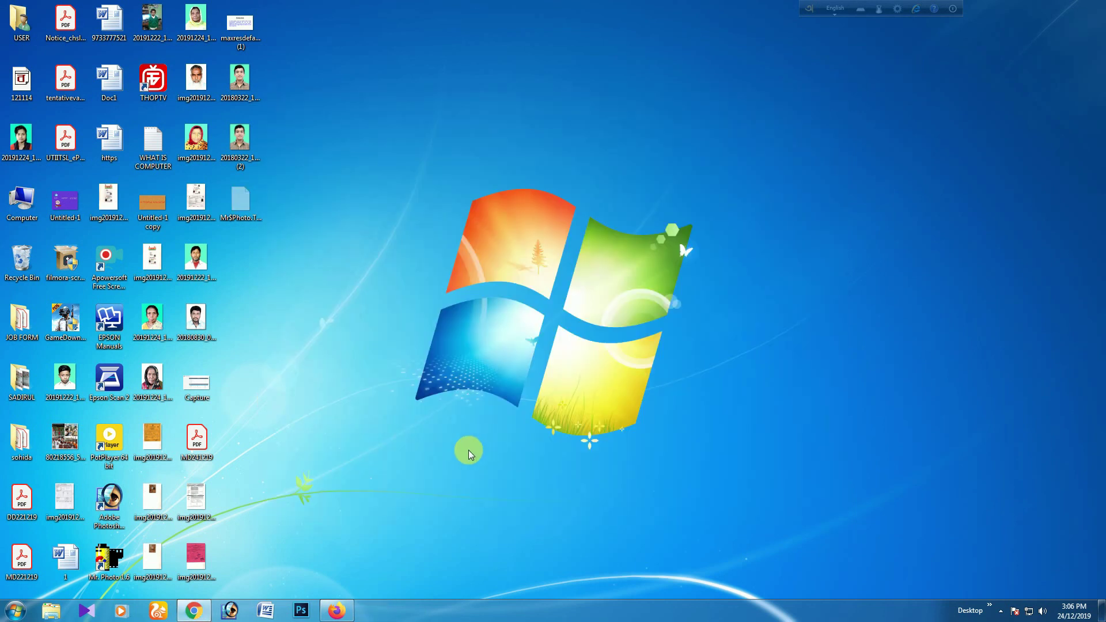